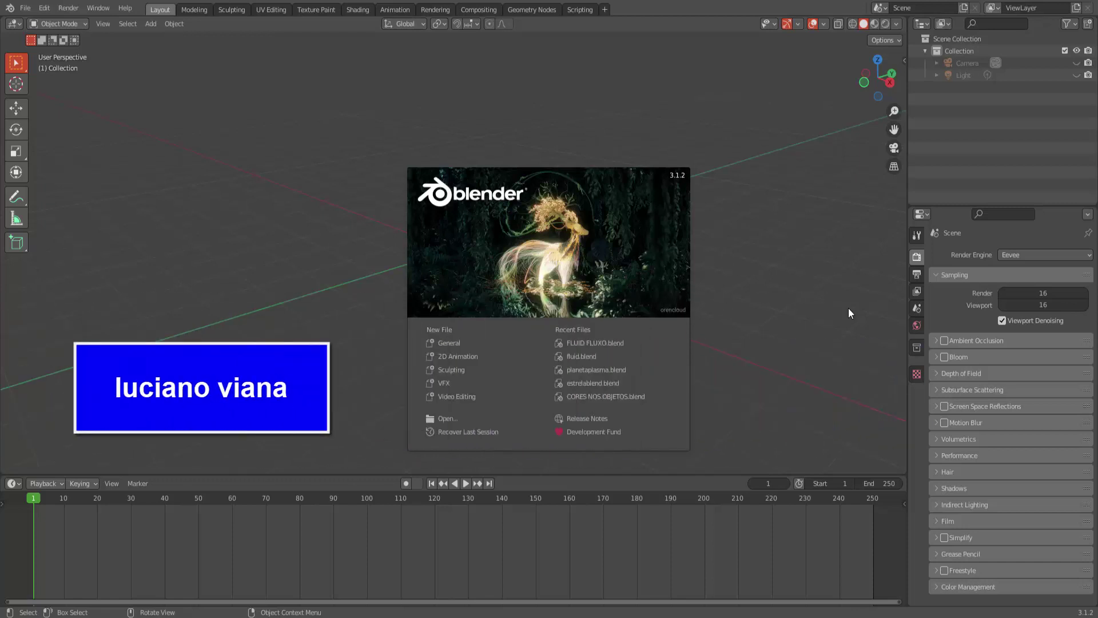
- Dismiss the splash screen to reveal the default scene with only a camera and light
left_click(839, 300)
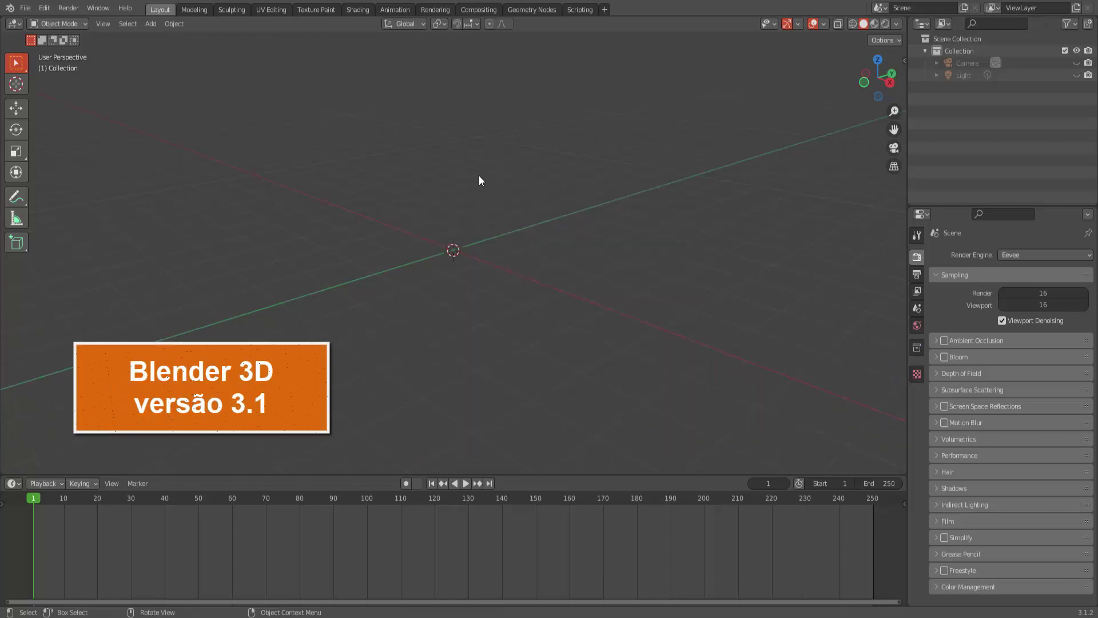
- Search the add-ons for 'node', confirm Node Wrangler is enabled, and close Preferences
left_click(45, 9)
left_click(73, 178)
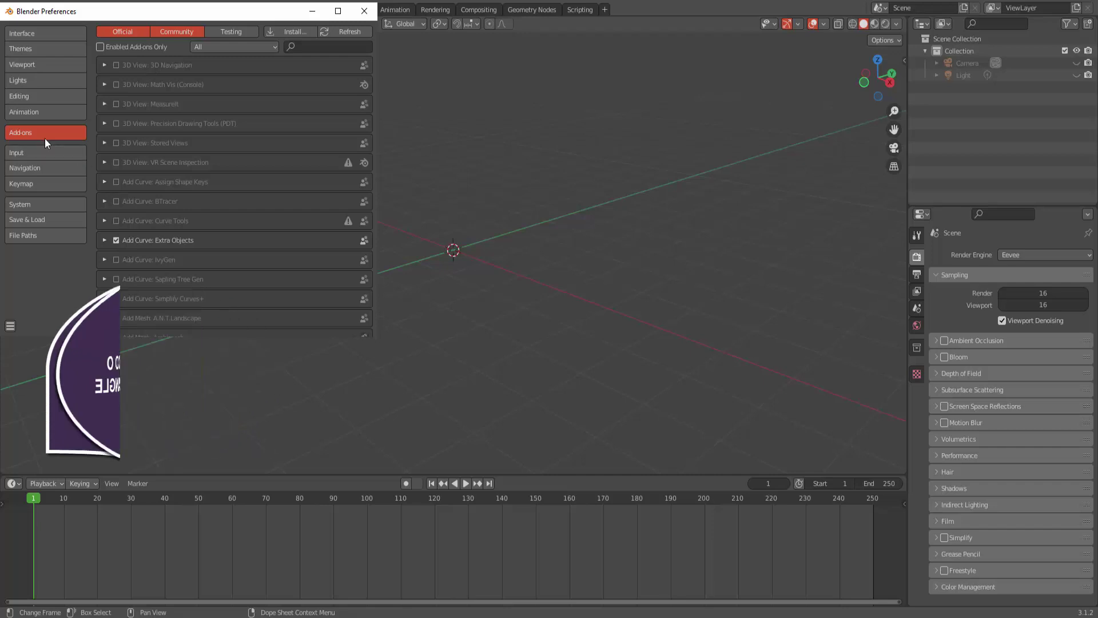
left_click(309, 49)
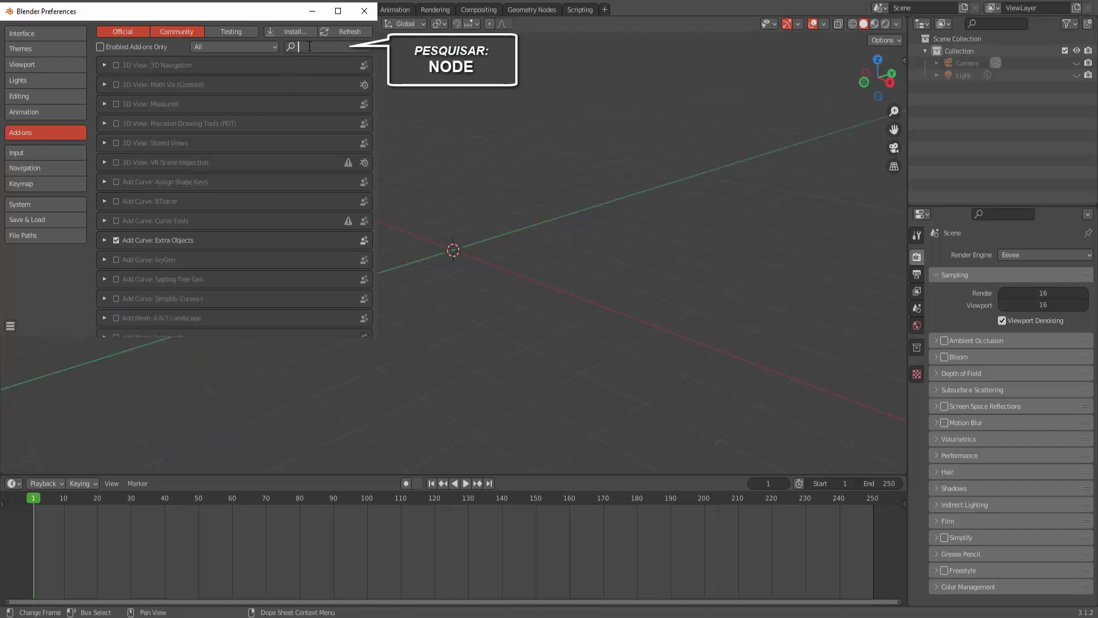
type("node")
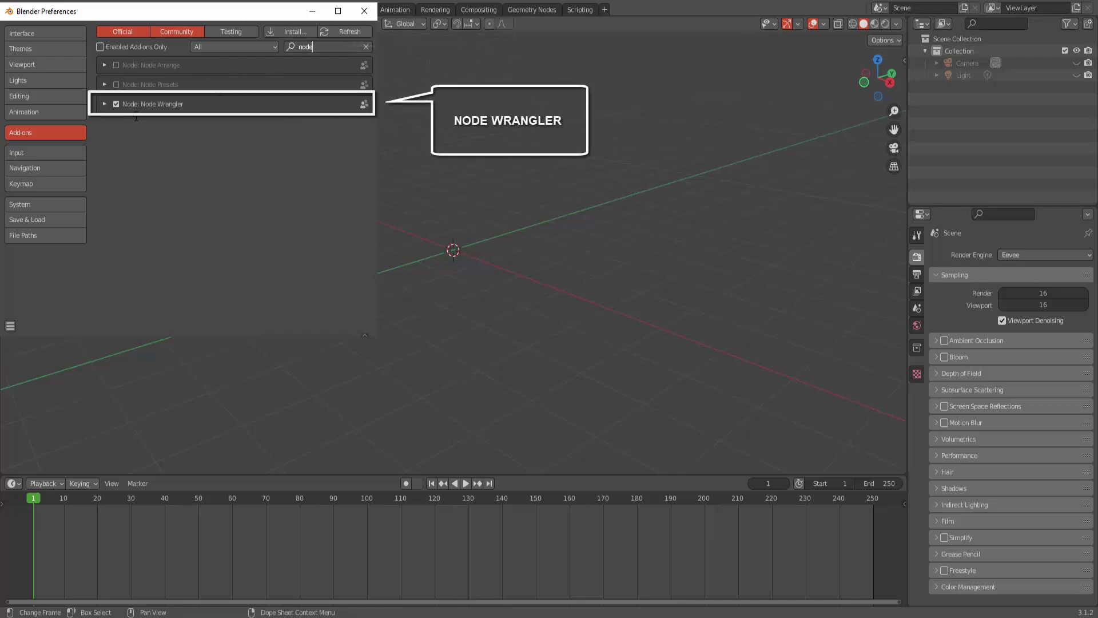
left_click(365, 11)
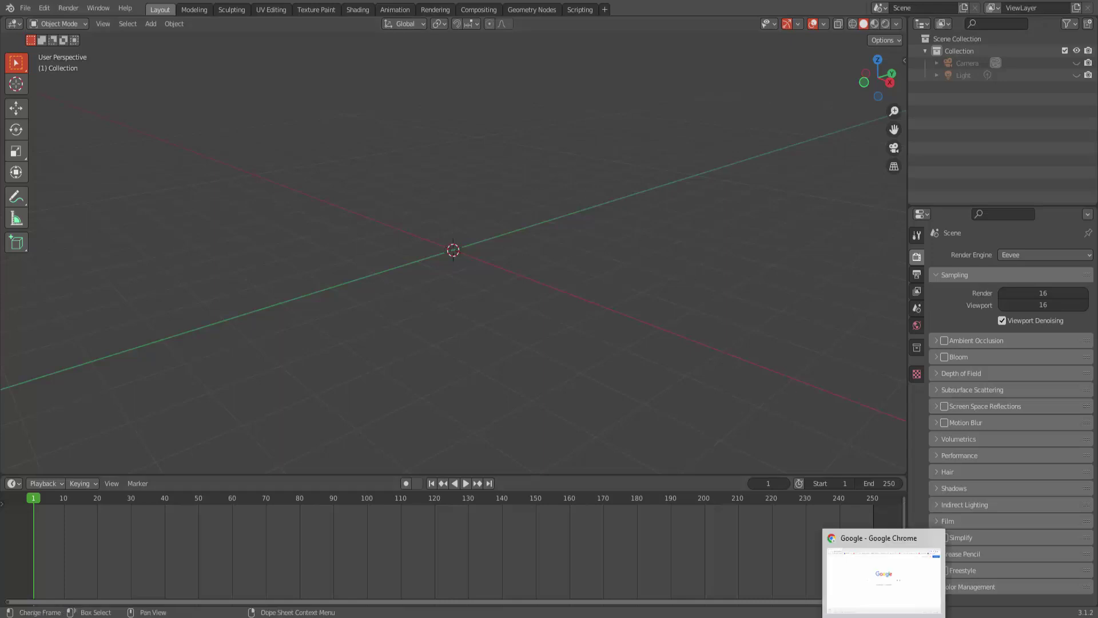
- Google 'polyhaven' in Chrome and open the Poly Haven website from the results
left_click(884, 575)
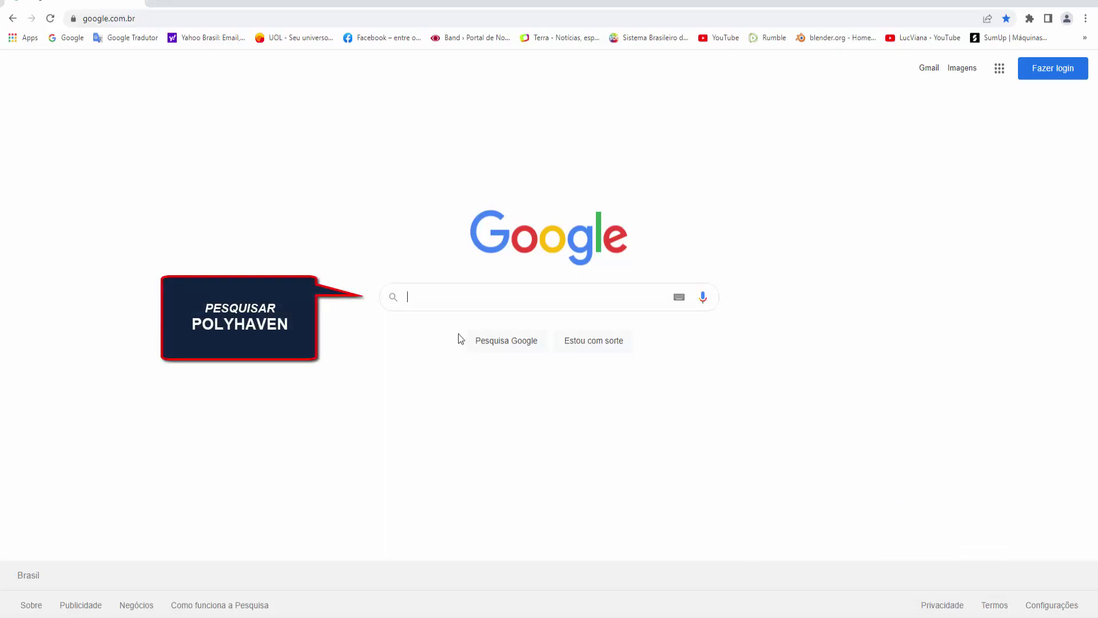
type("poly")
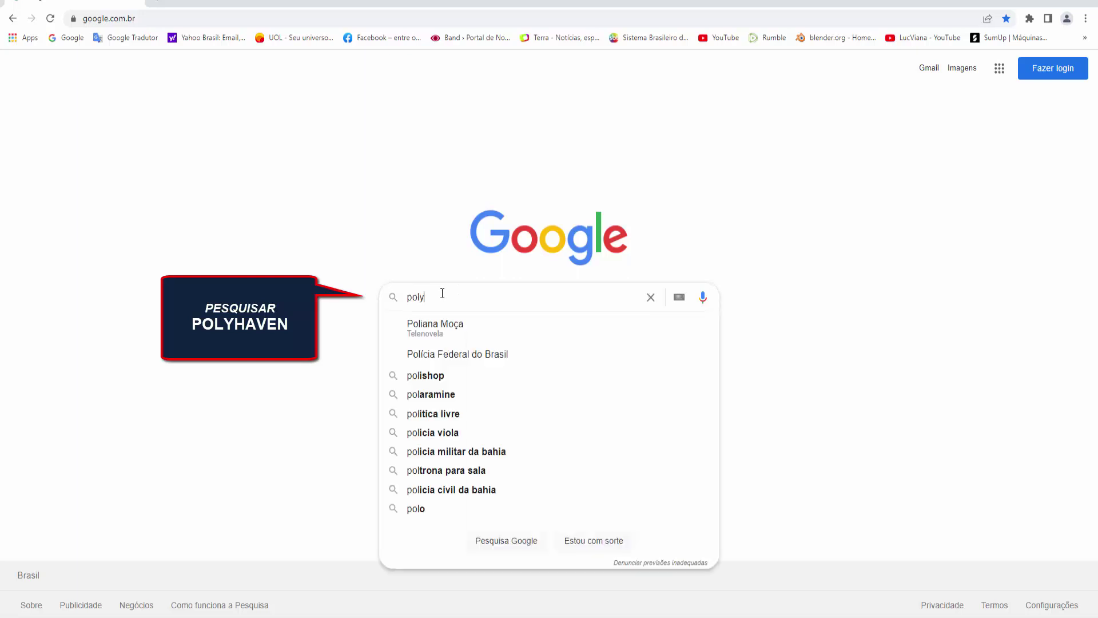
type("haven")
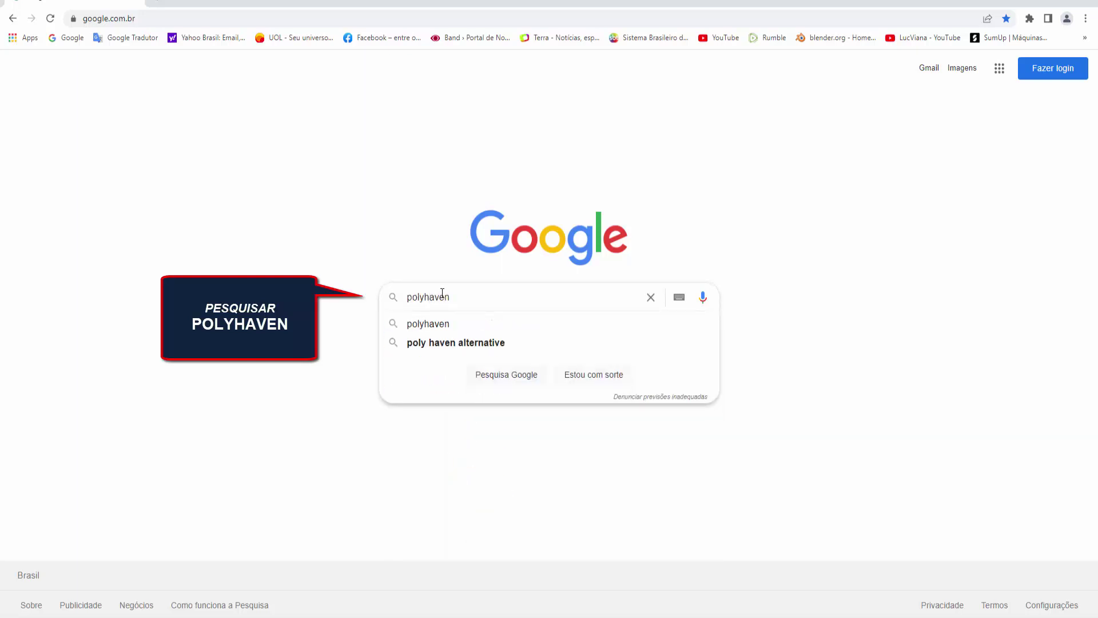
key("Return")
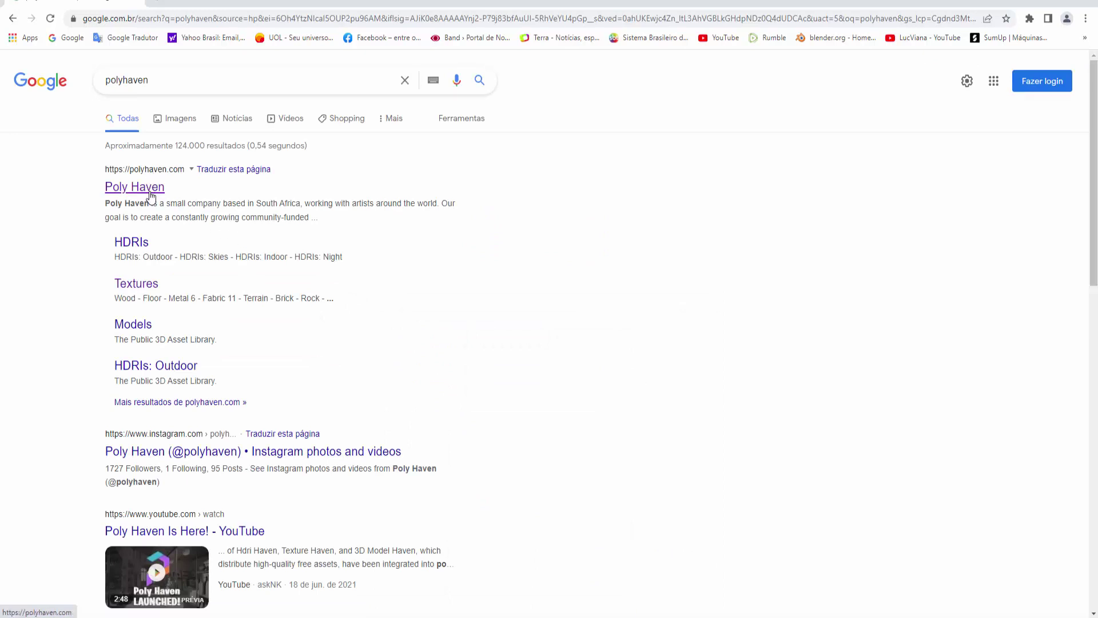
left_click(149, 188)
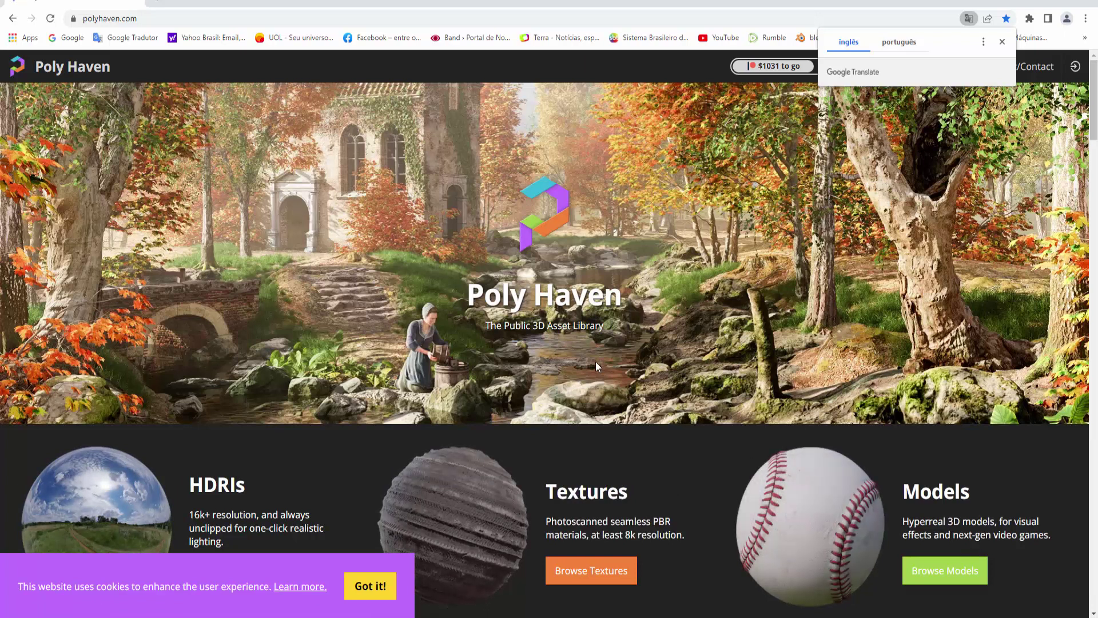
- Filter Poly Haven's textures to the Terrain category and scroll down to Aerial Rocks 01
left_click(490, 511)
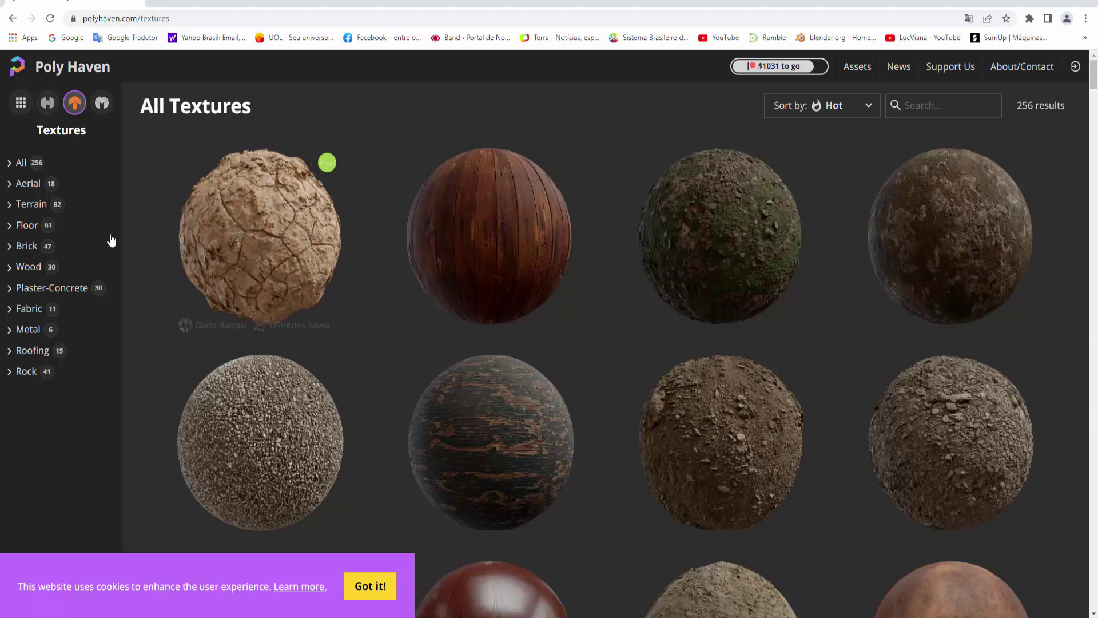
left_click(39, 206)
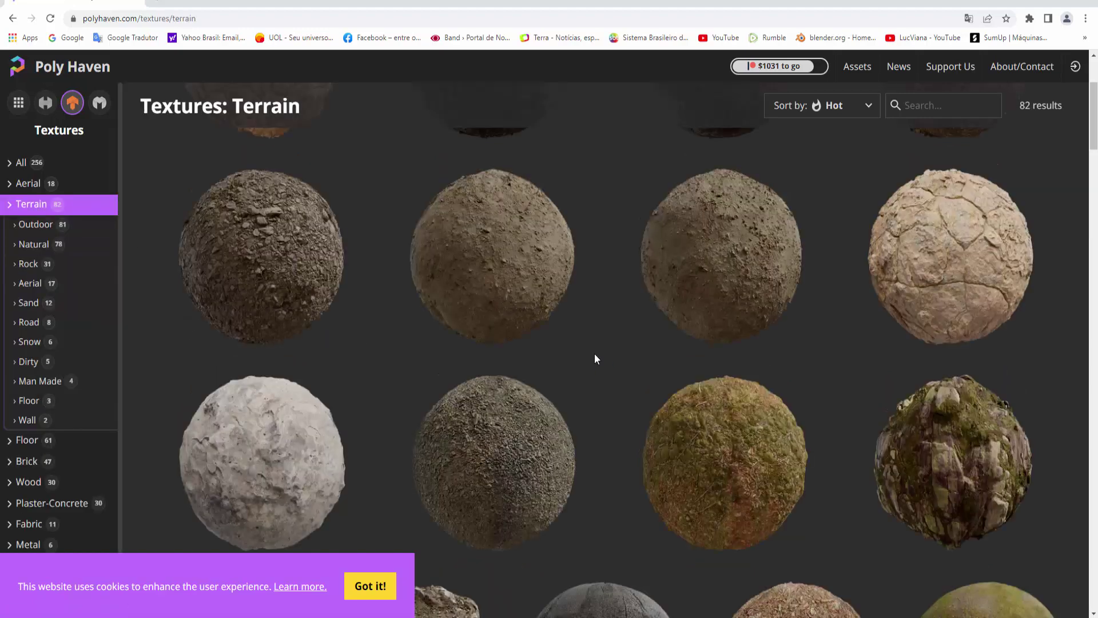
scroll(595, 354, "down", 5)
scroll(595, 353, "down", 2)
scroll(595, 354, "down", 2)
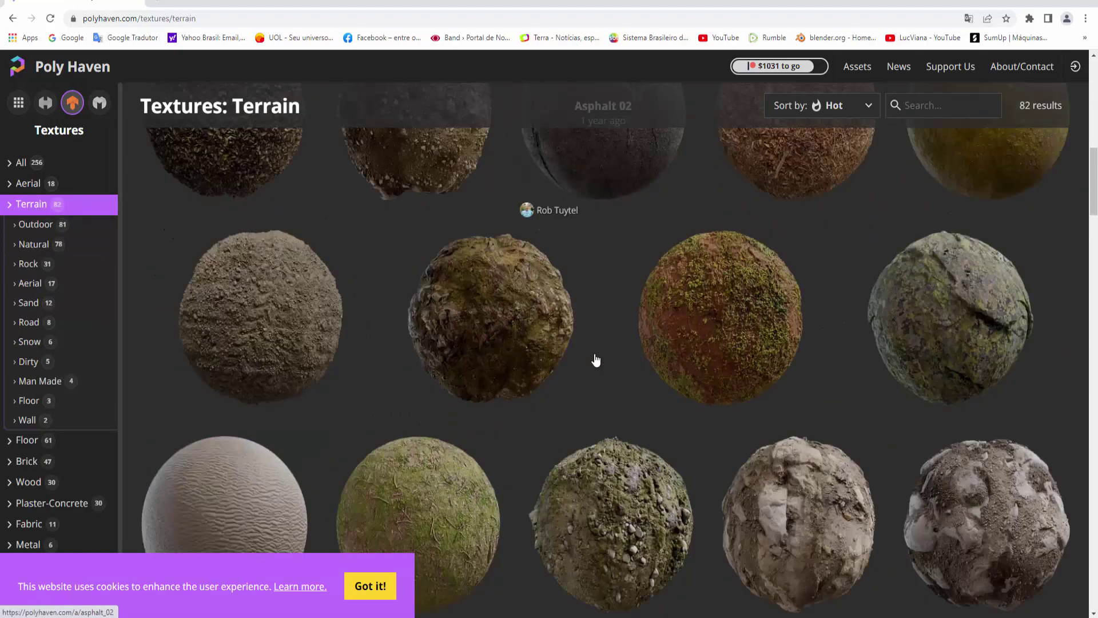
scroll(595, 354, "down", 2)
scroll(595, 353, "down", 2)
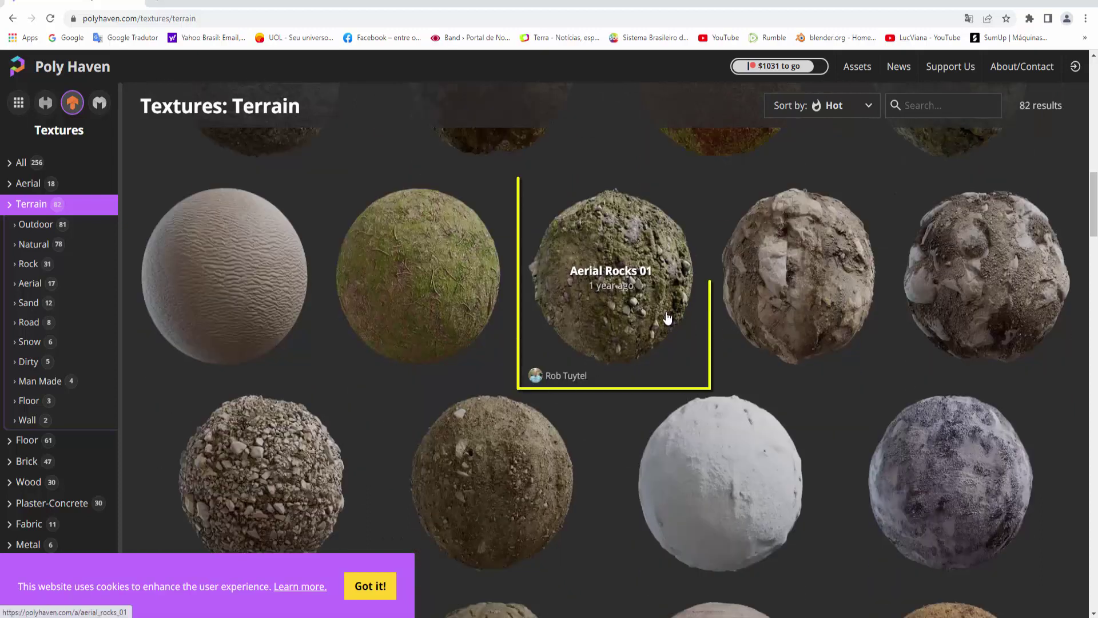
- Download Aerial Rocks 01 at 4K in Blend format and open the finished download's options
left_click(621, 301)
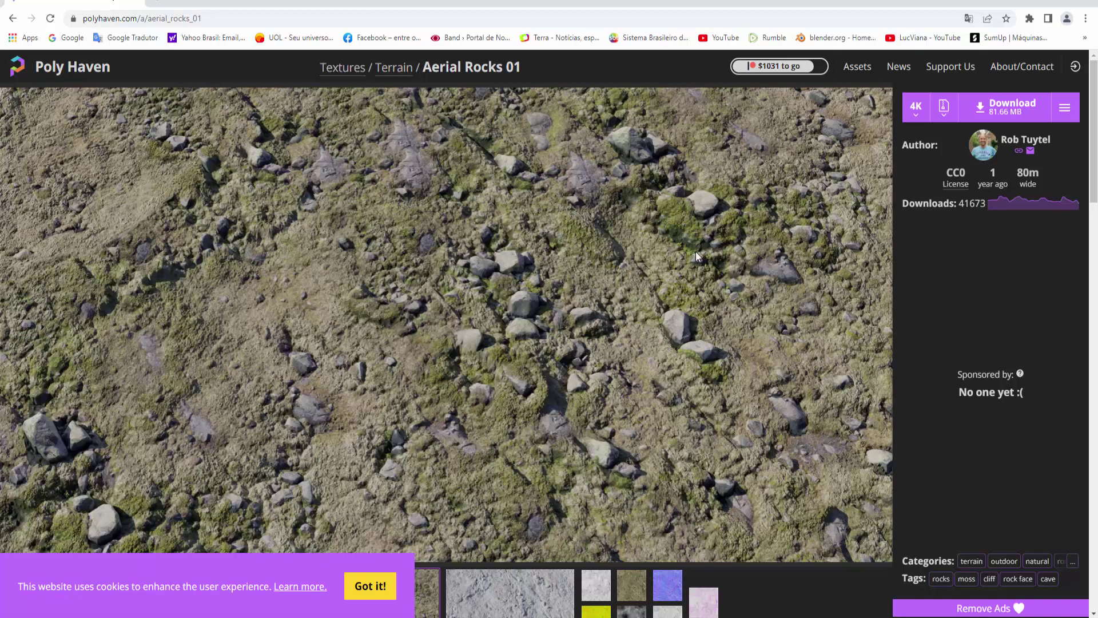
left_click(916, 115)
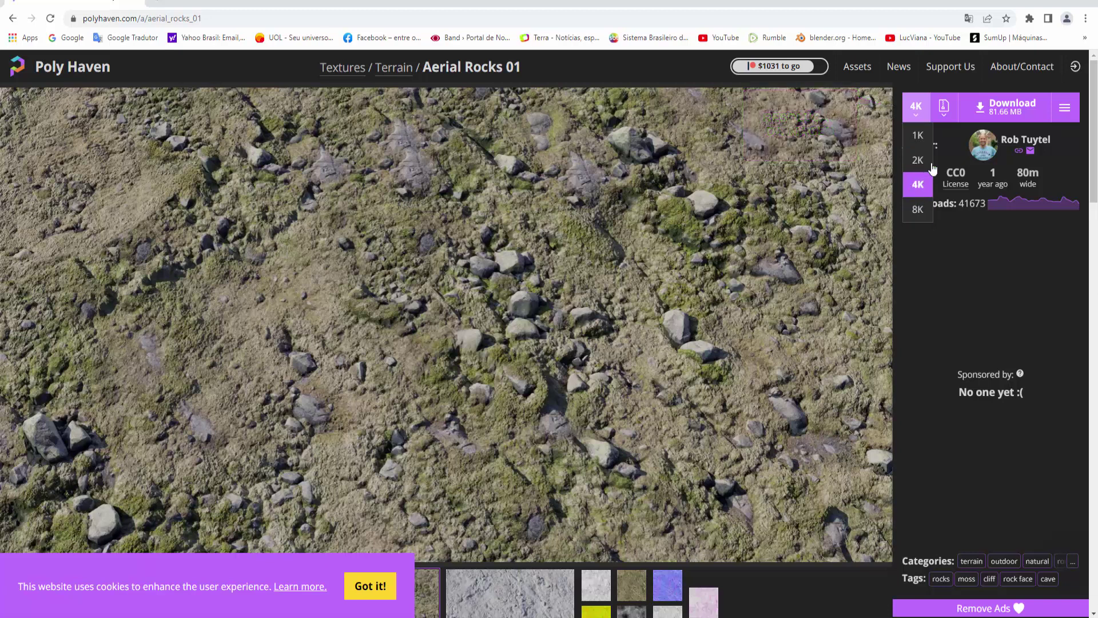
left_click(946, 118)
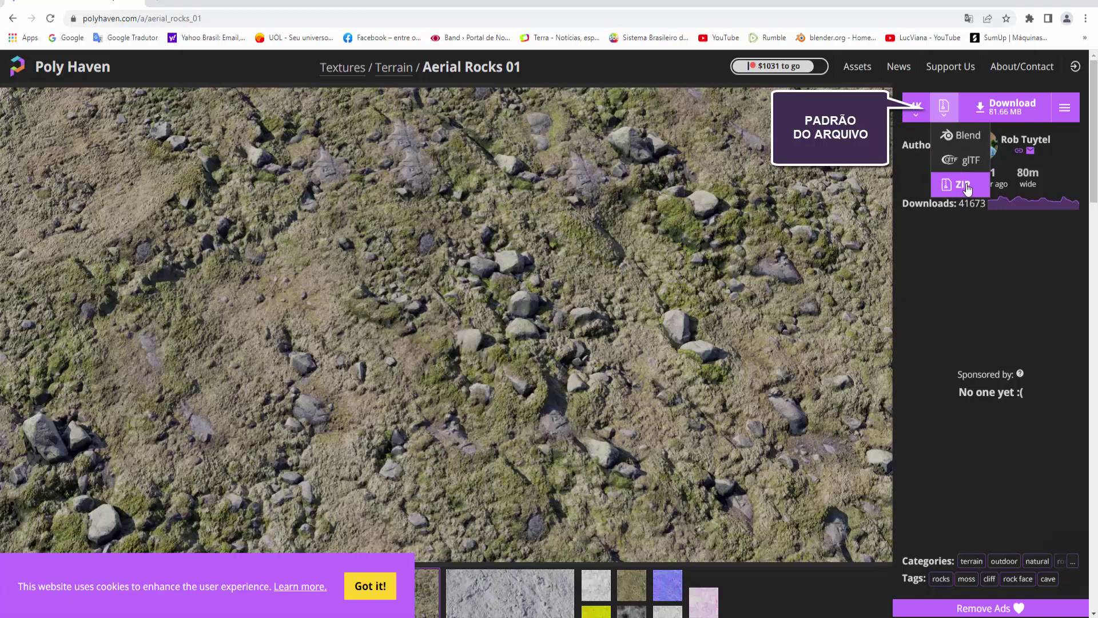
left_click(959, 137)
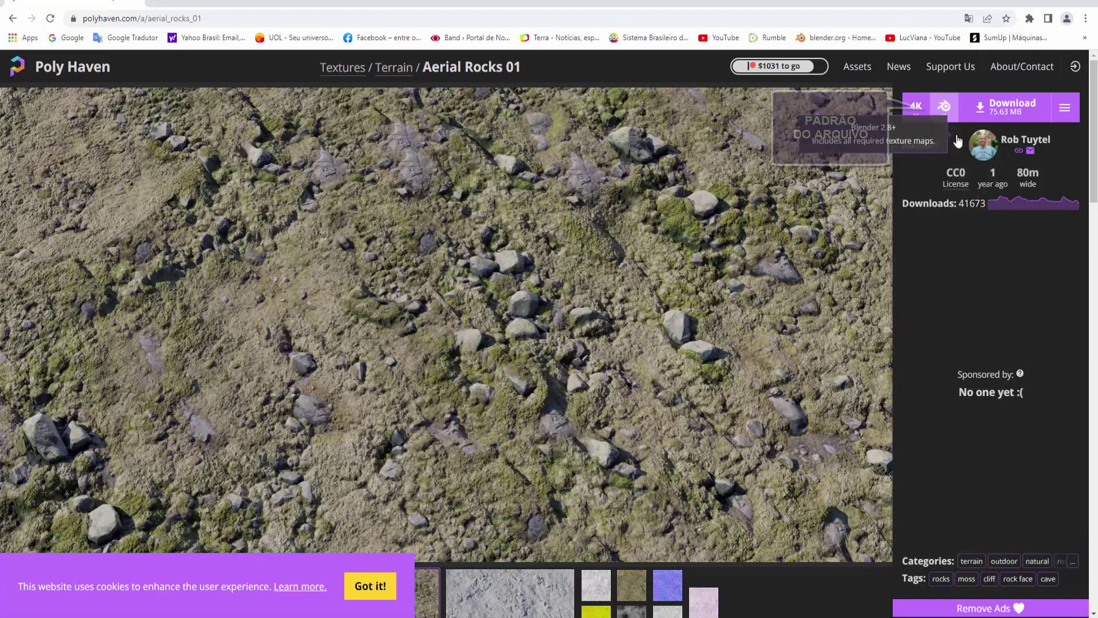
left_click(981, 110)
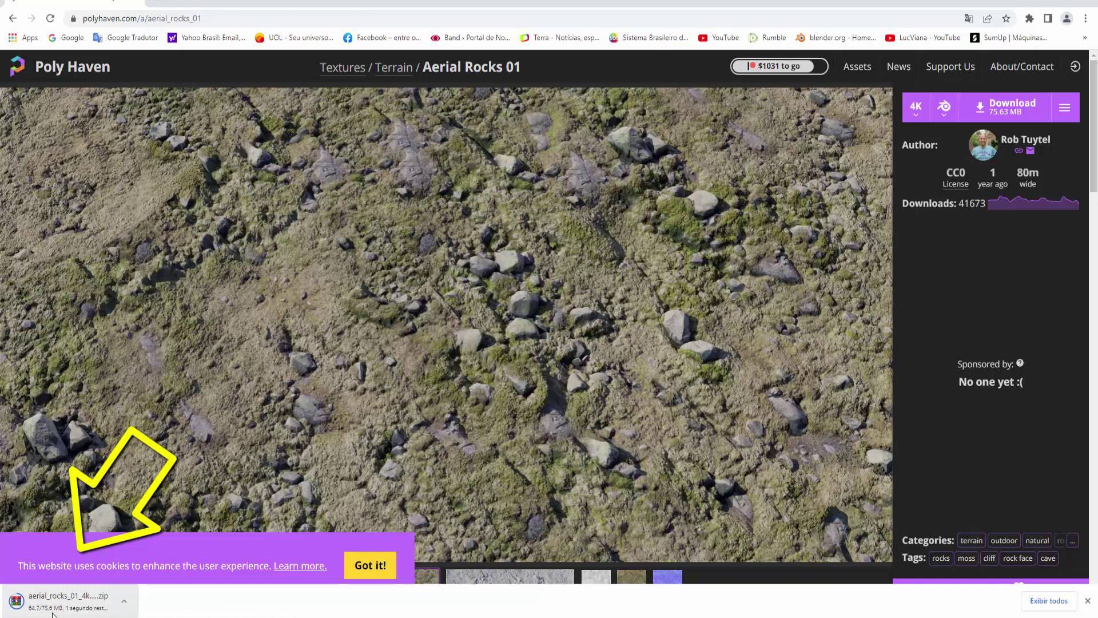
left_click(127, 605)
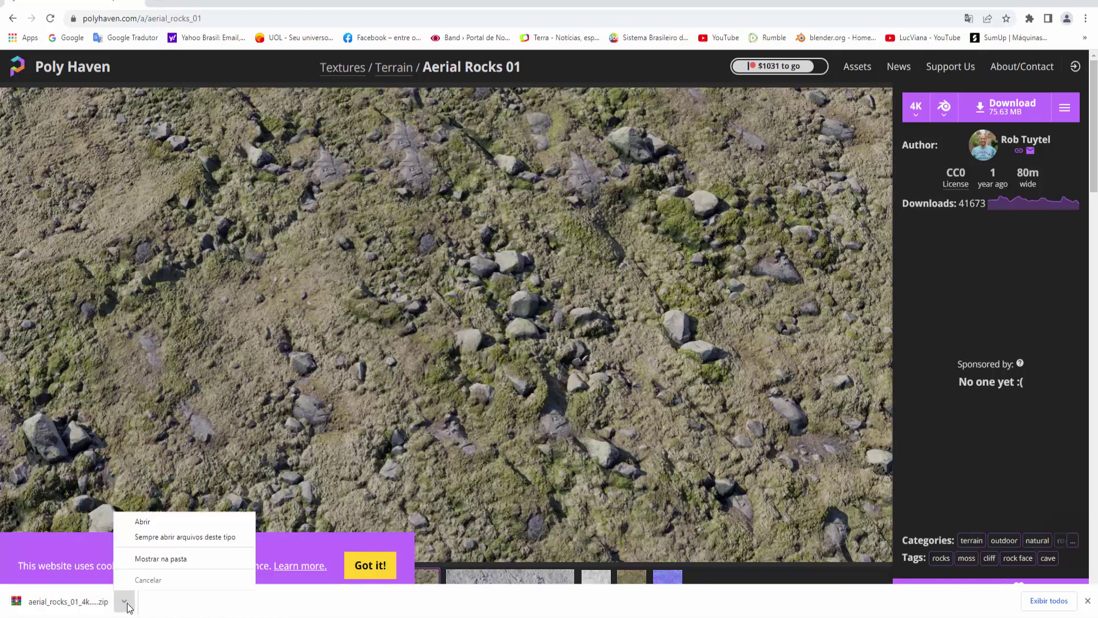
- Extract the Aerial Rocks zip in Downloads and open its textures folder, maximized
left_click(188, 558)
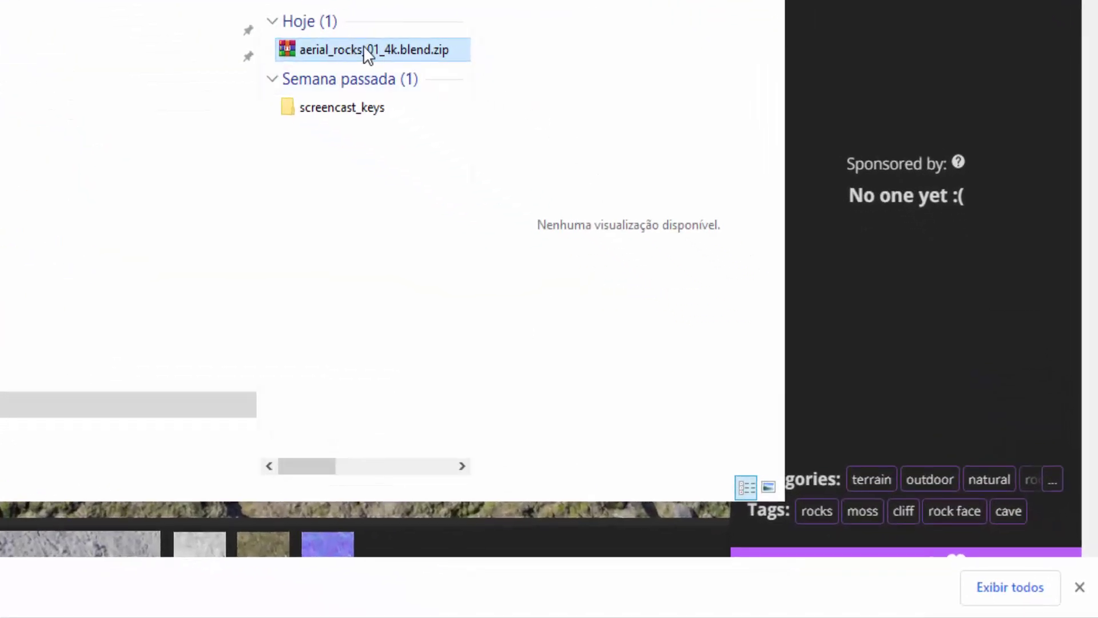
mouse_move(373, 50)
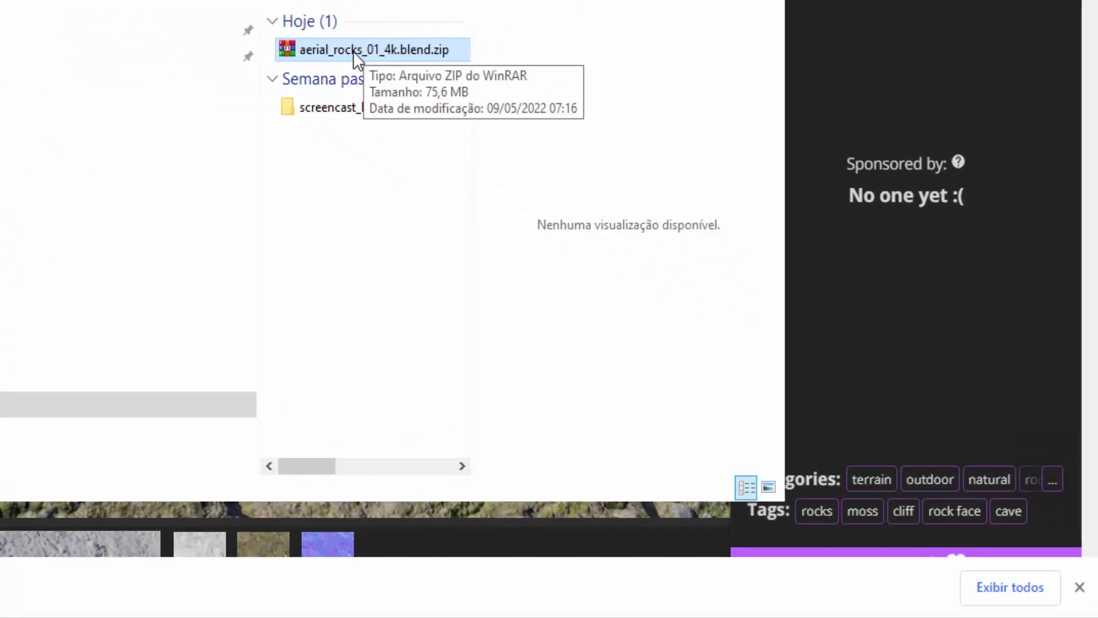
right_click(353, 51)
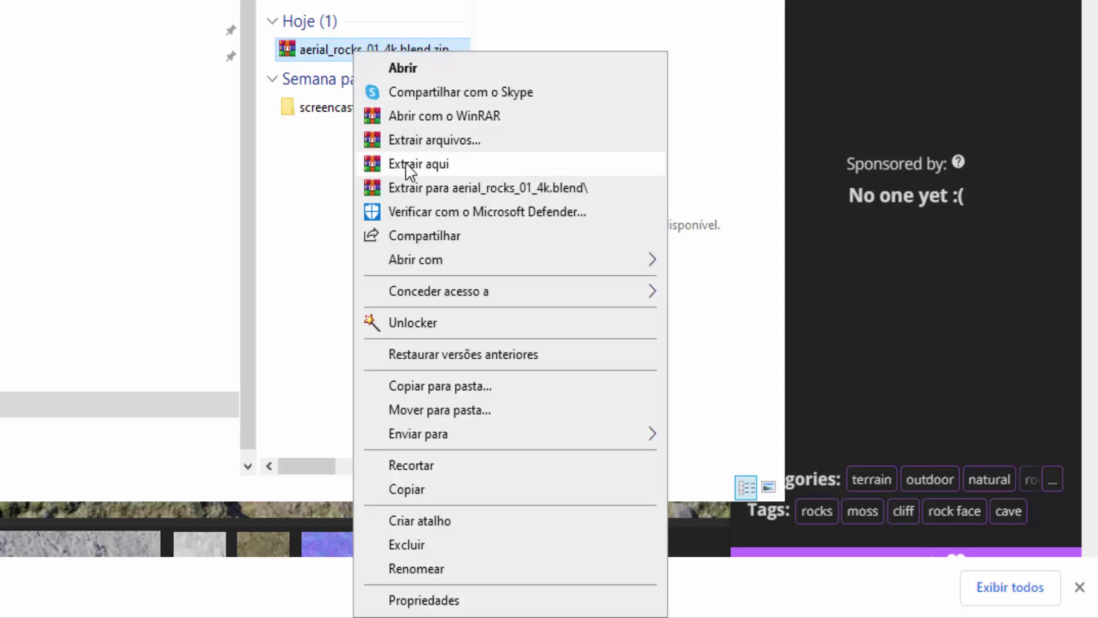
left_click(423, 165)
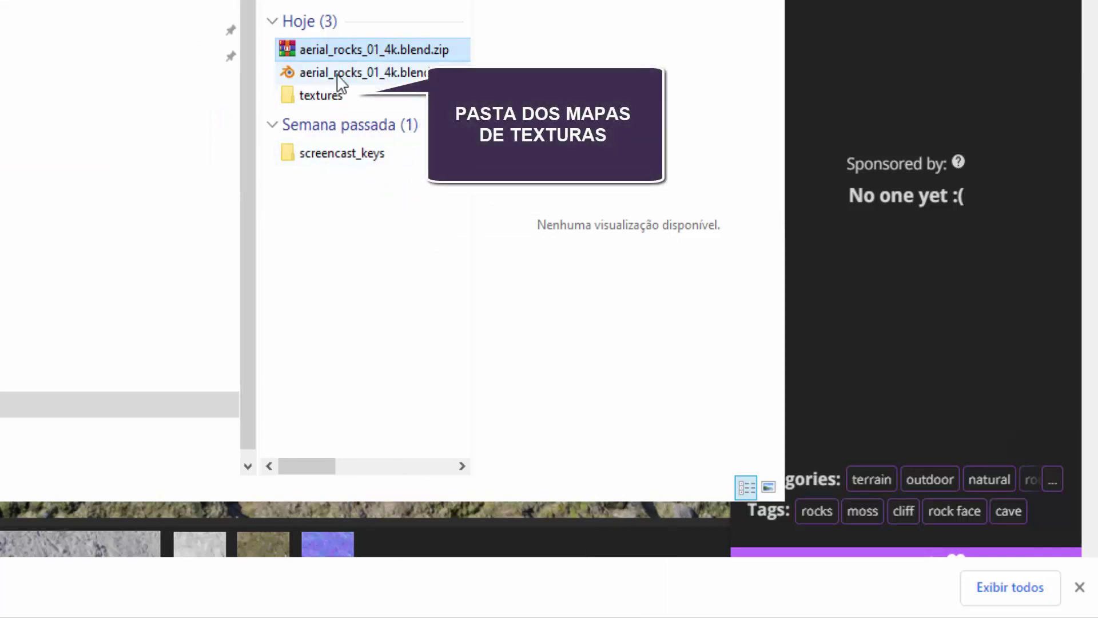
double_click(313, 103)
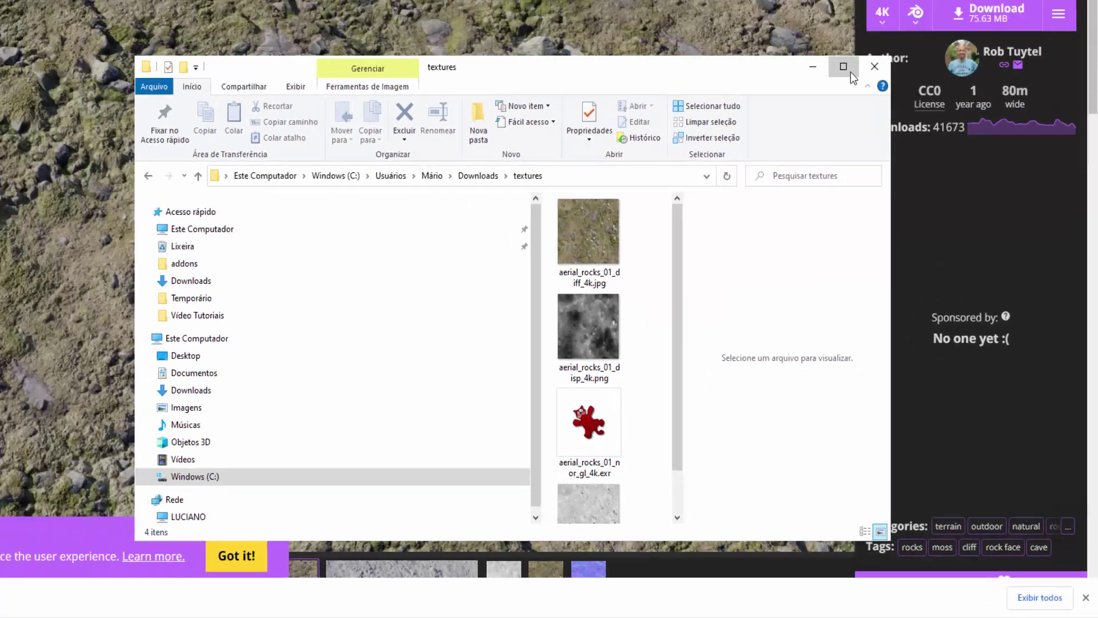
left_click(842, 68)
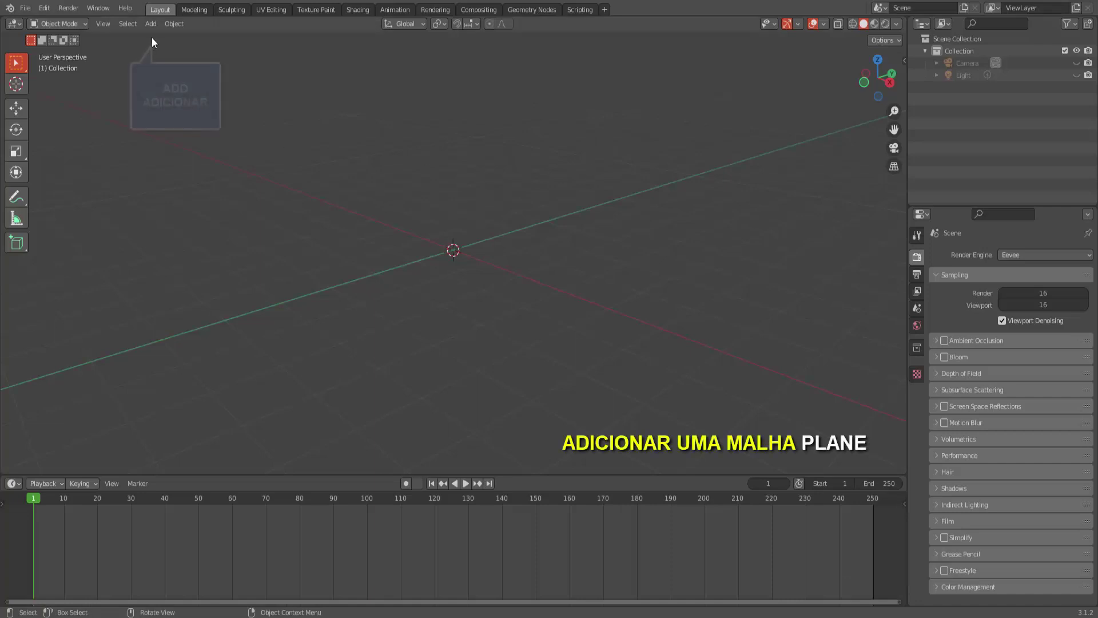
- Add a plane mesh and scale it up to about 2.6 times its size
left_click(152, 25)
mouse_move(168, 37)
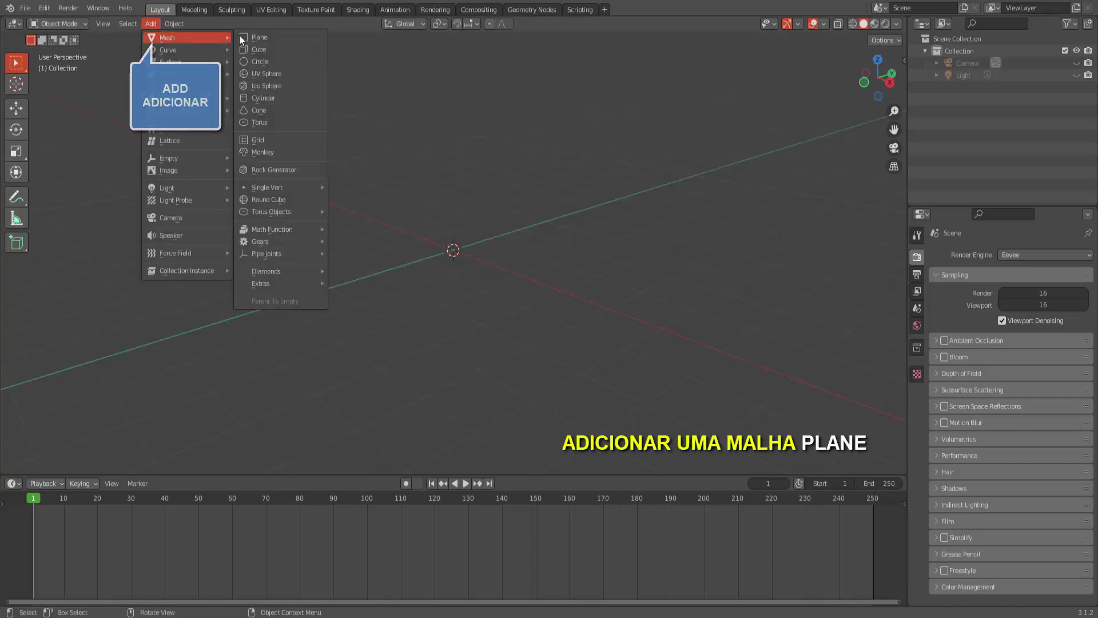
left_click(255, 35)
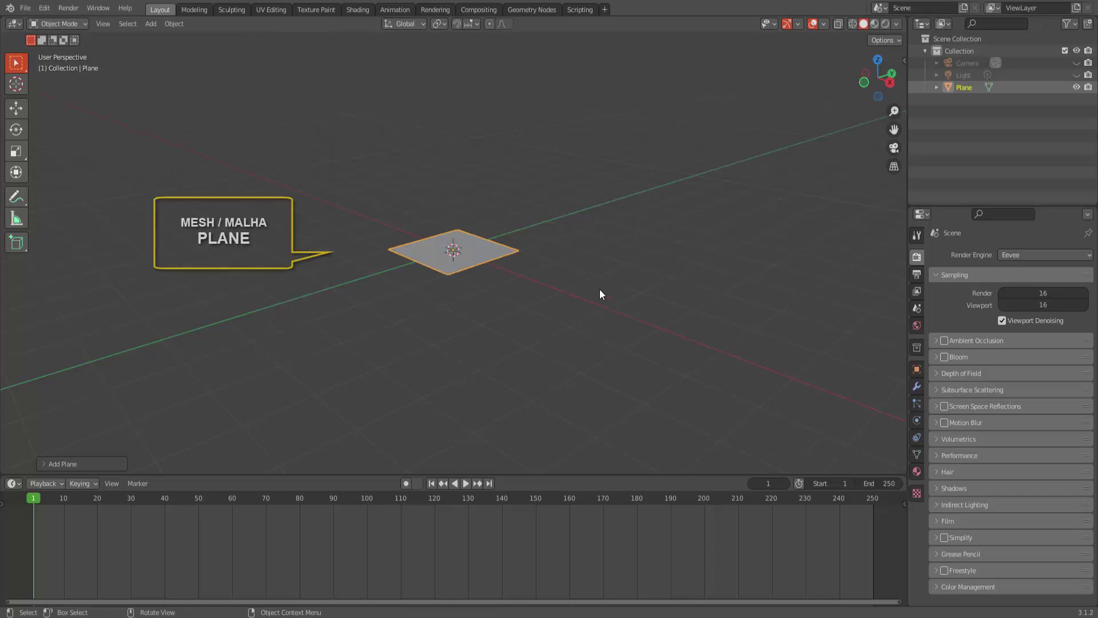
key("s")
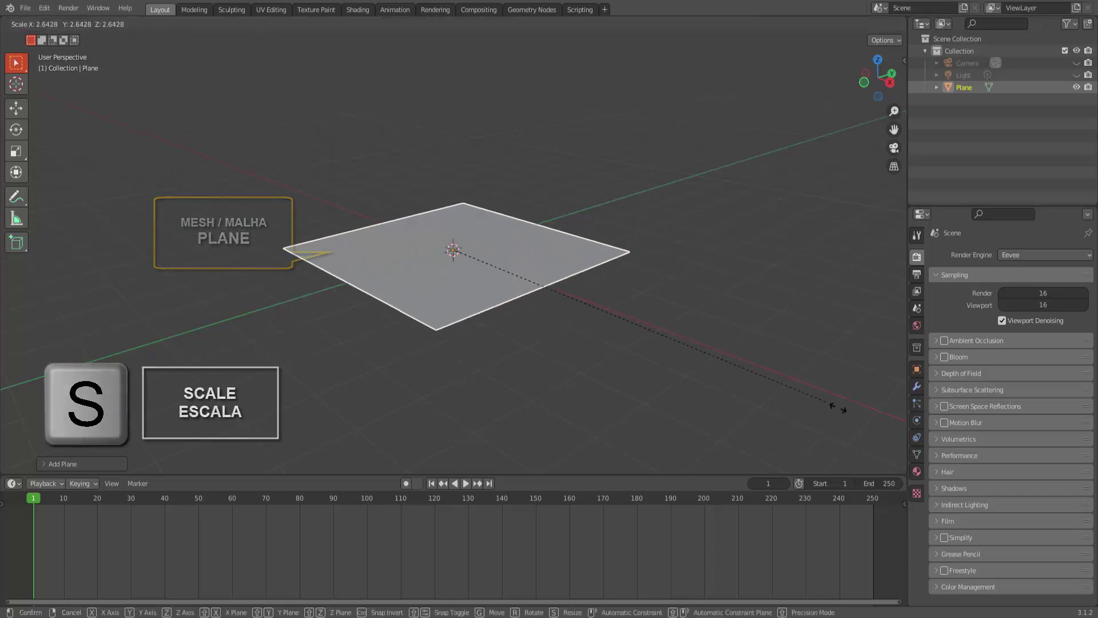
left_click(892, 433)
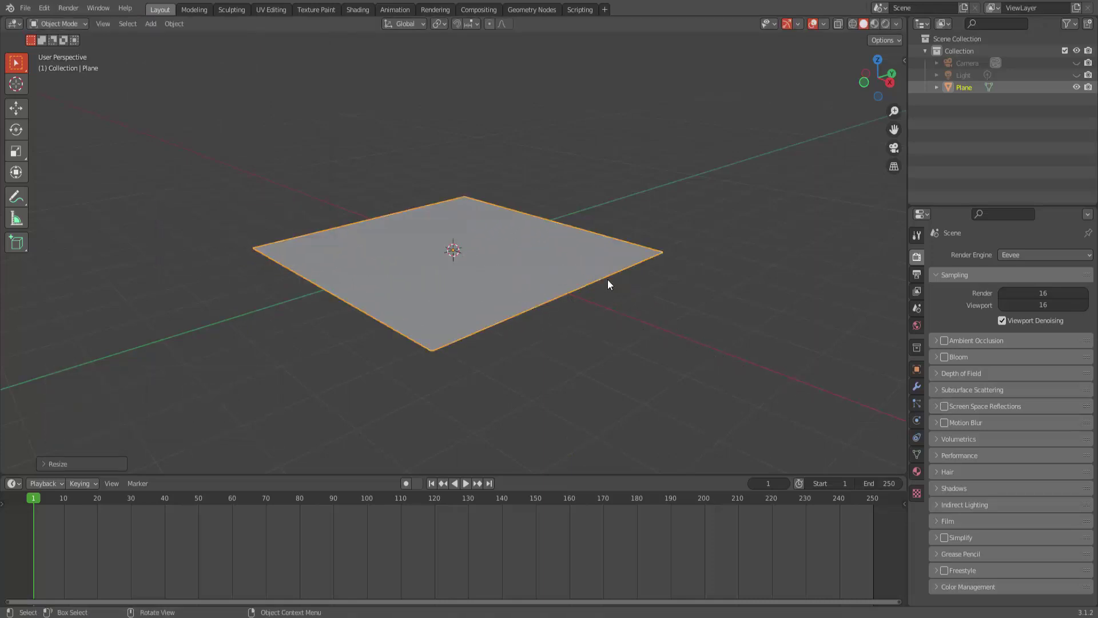
left_click(71, 23)
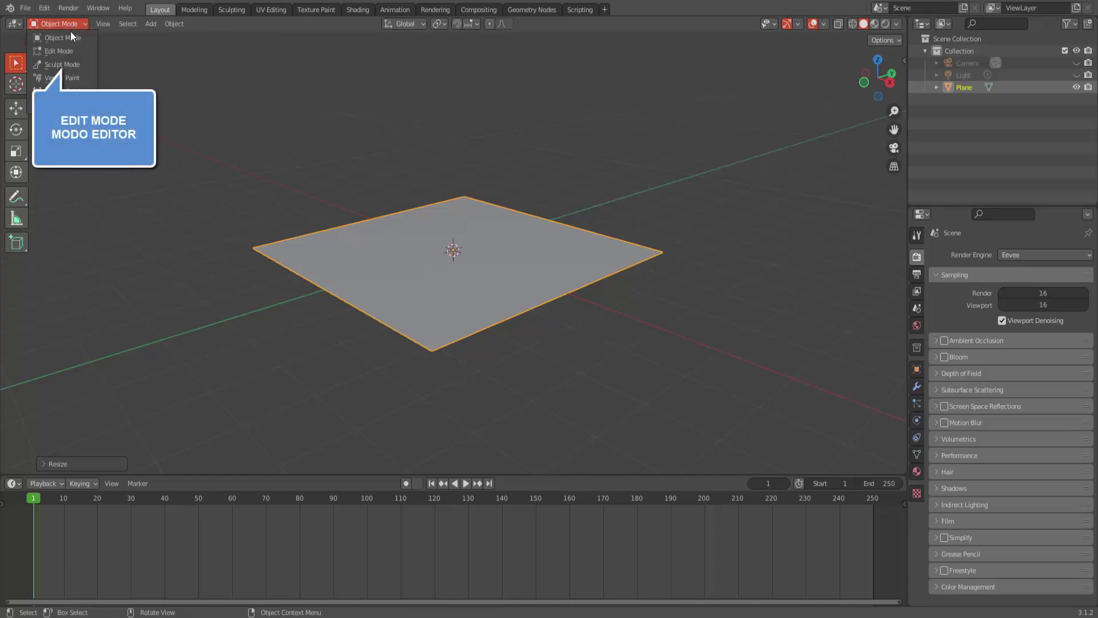
- In Edit Mode, subdivide the plane with 45 cuts, then deselect all vertices
left_click(68, 51)
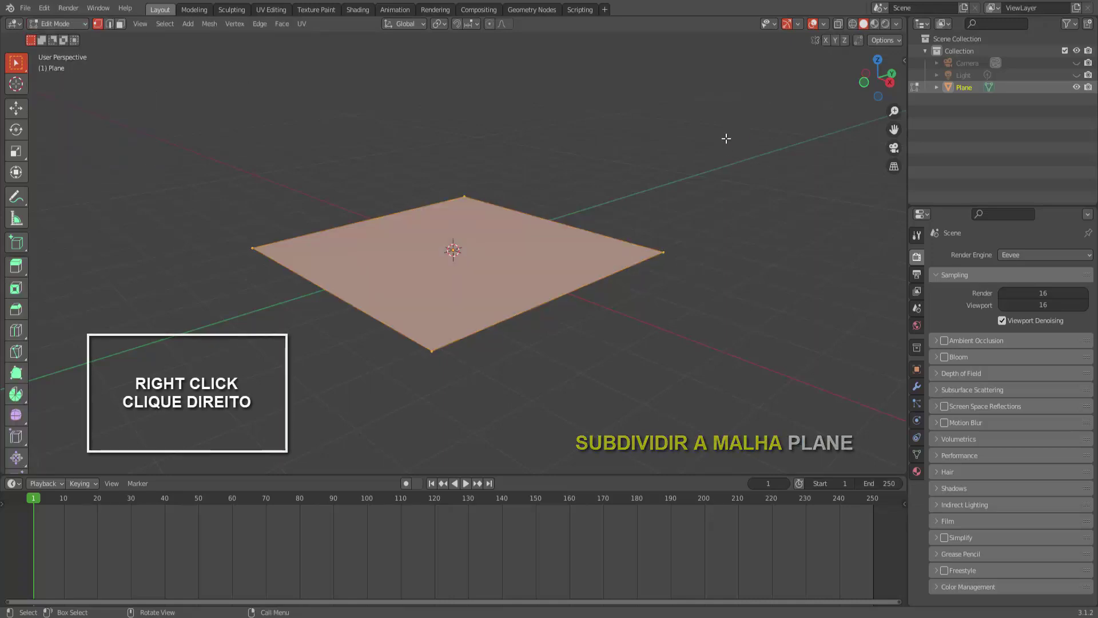
right_click(726, 138)
left_click(726, 138)
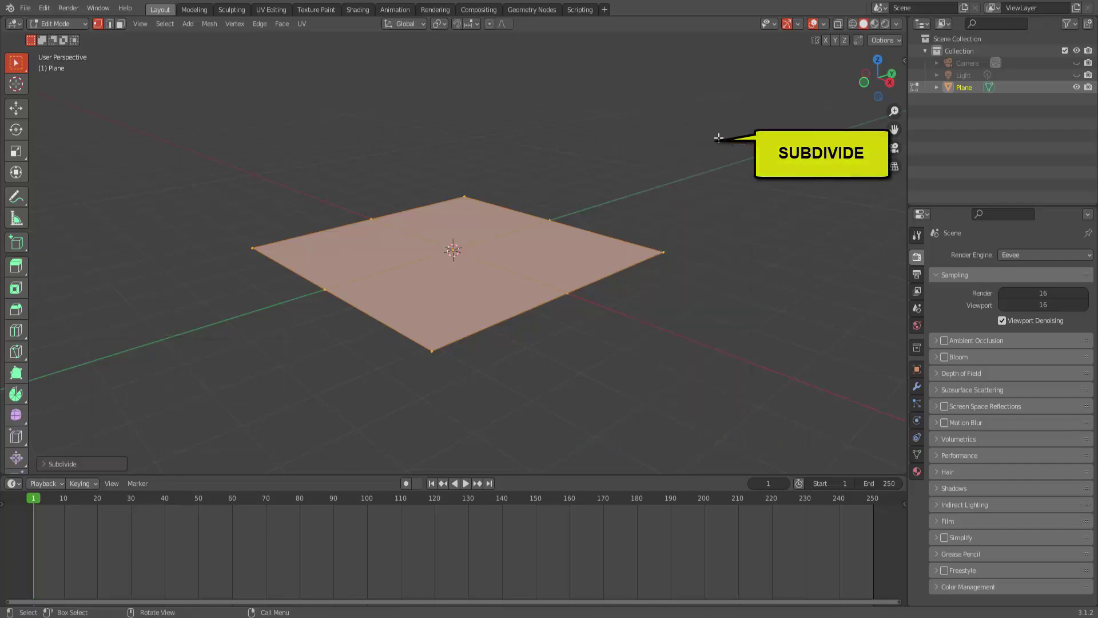
left_click(42, 463)
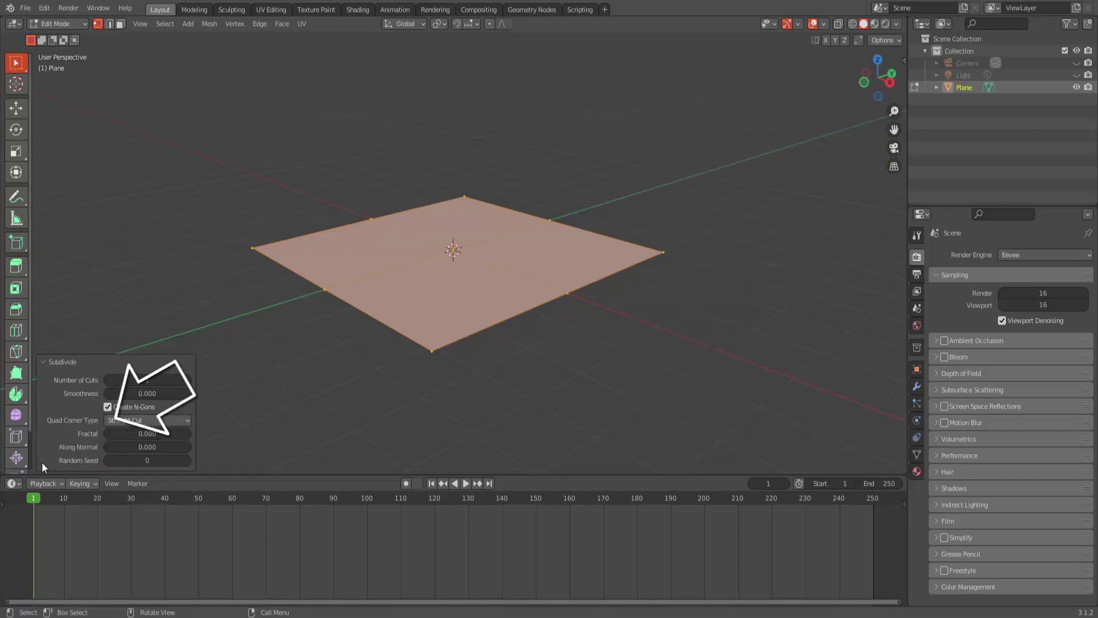
double_click(147, 380)
type("45")
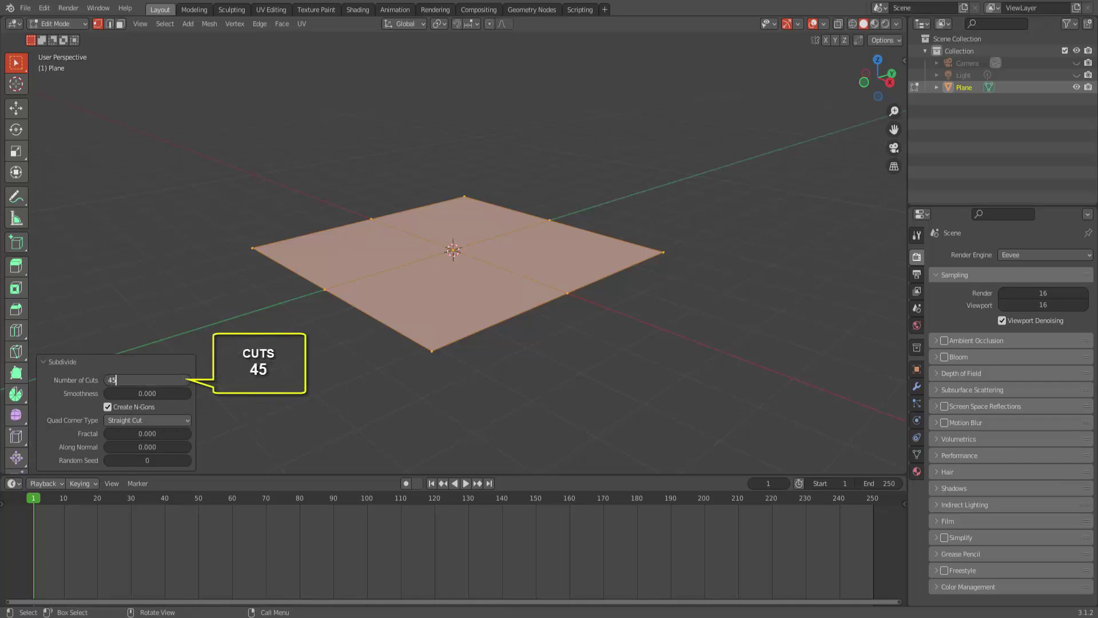
key("Return")
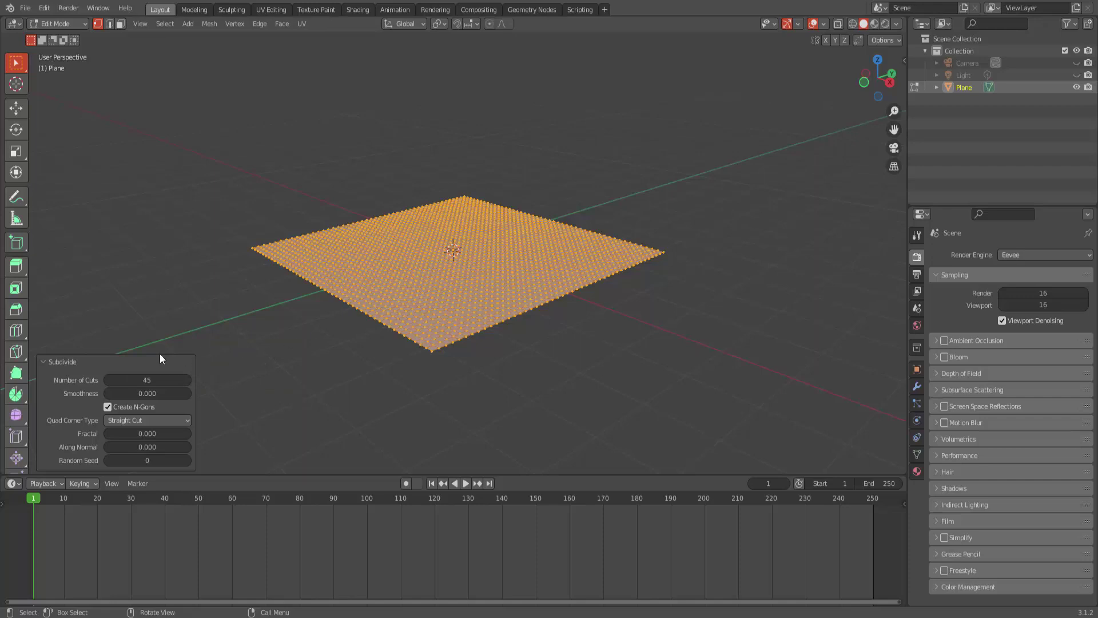
left_click(130, 324)
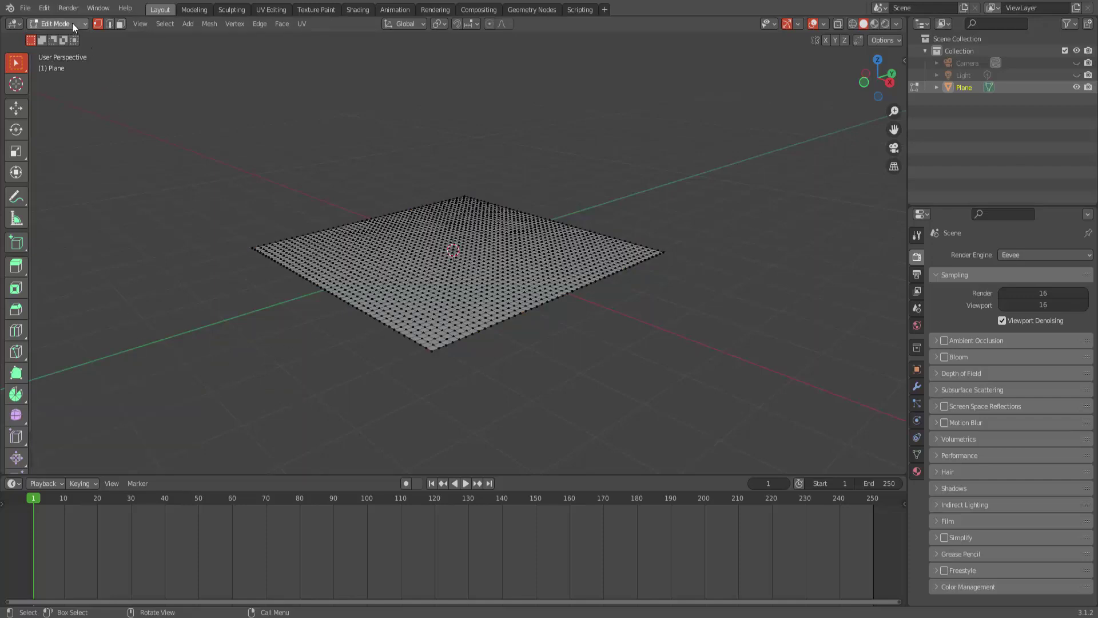
left_click(73, 23)
- Back in Object Mode, enlarge the timeline and turn it into a Shader Editor without sidebar
left_click(68, 38)
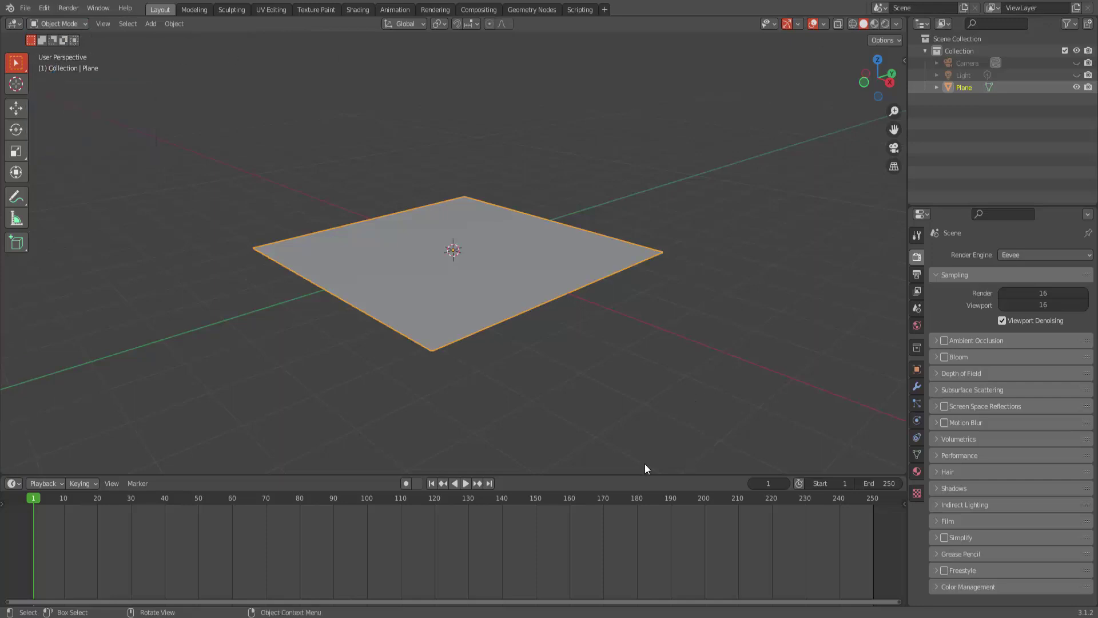
left_click_drag(644, 474, 664, 330)
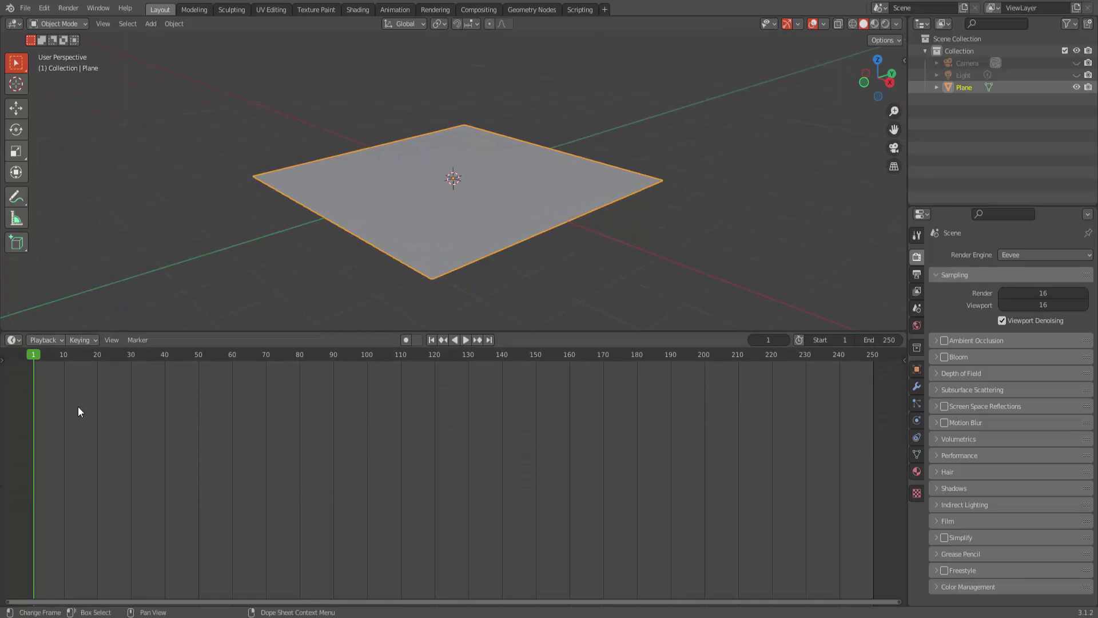
left_click(14, 340)
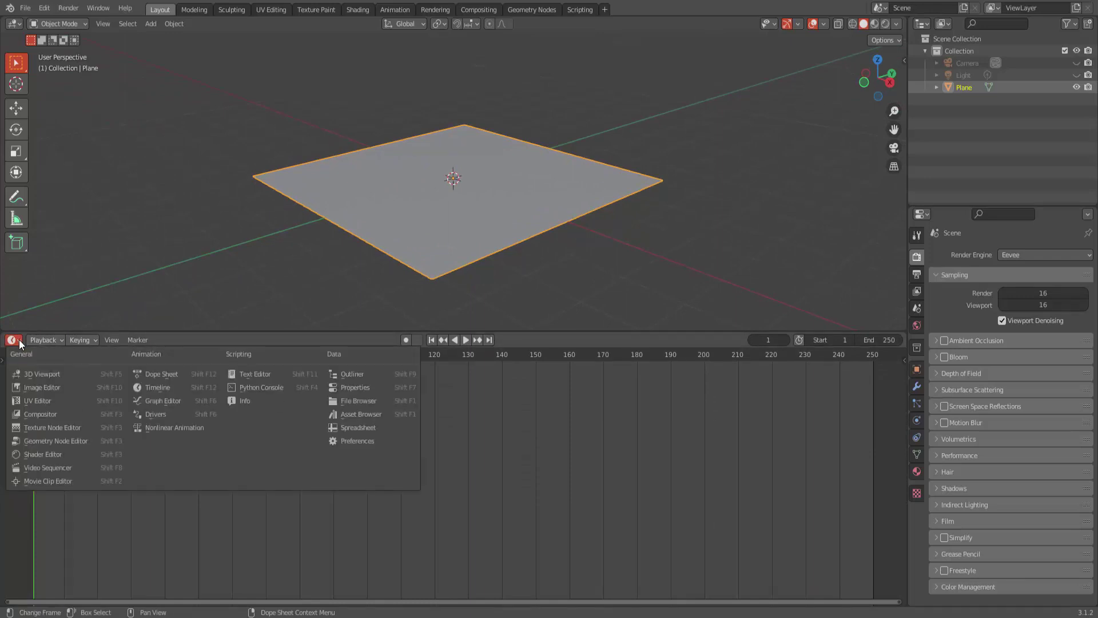
left_click(45, 454)
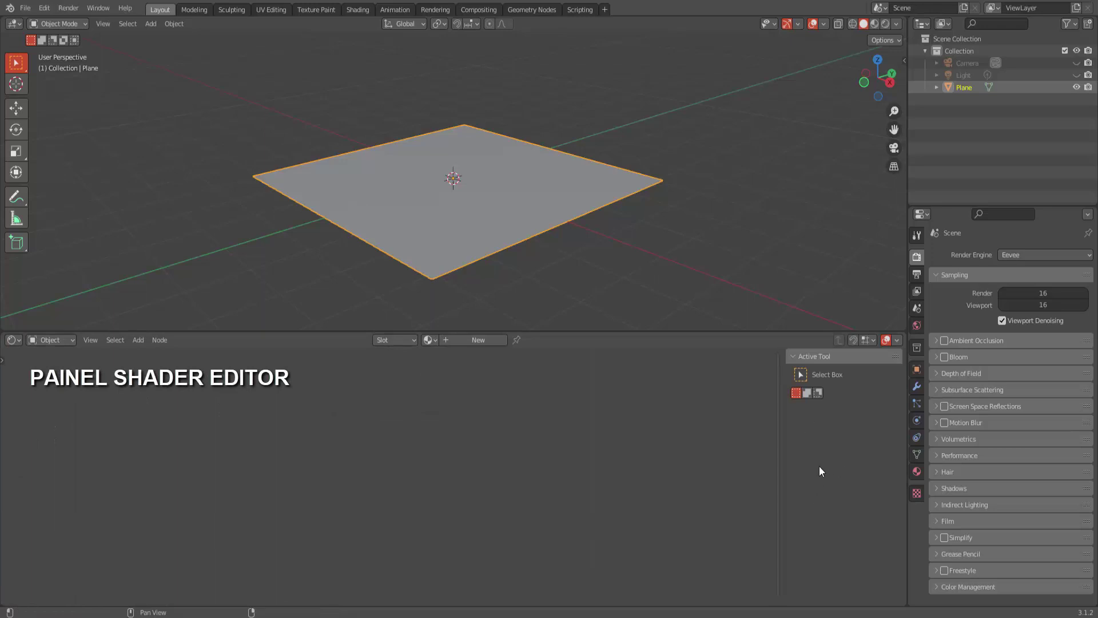
key("n")
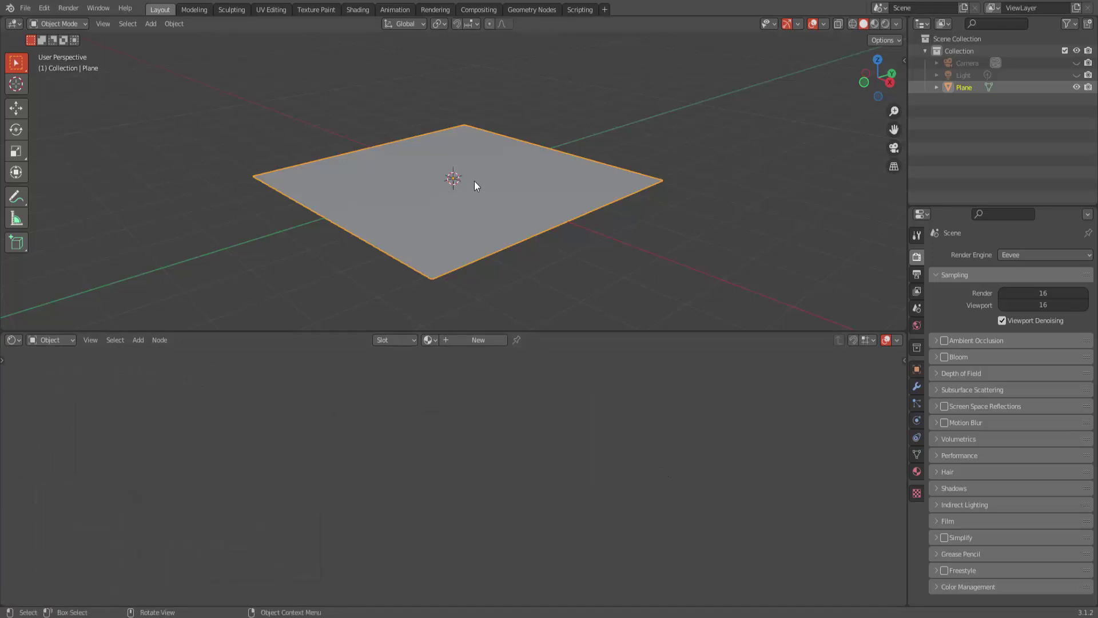
- Create a new plane material and shift its Principled BSDF and Material Output nodes aside
left_click(481, 342)
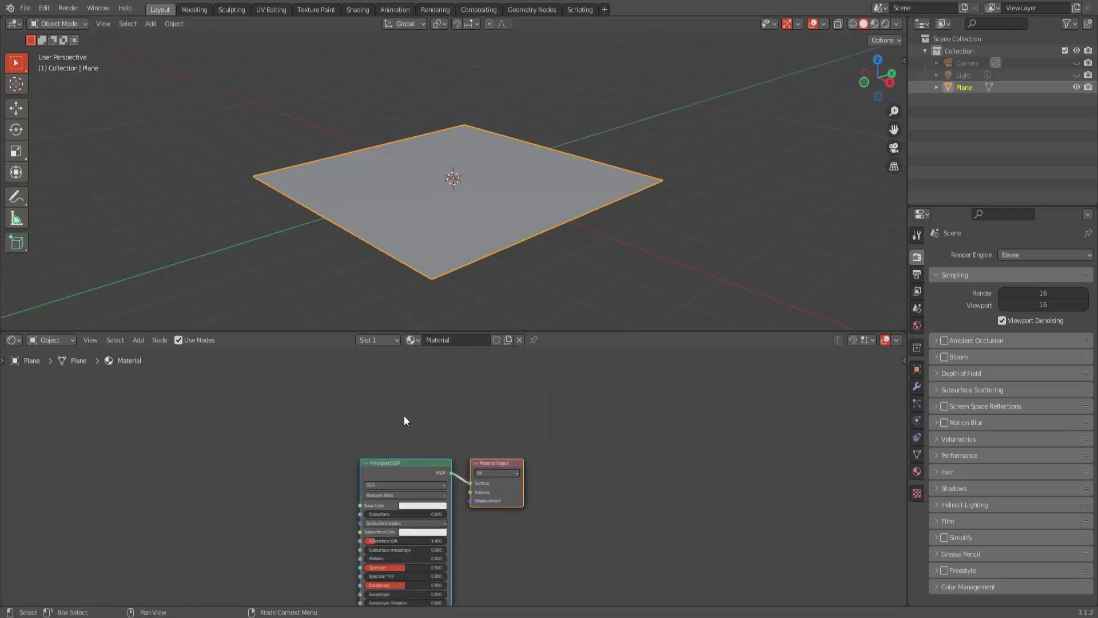
scroll(404, 421, "up", 2)
mouse_move(390, 459)
left_mouse_down()
mouse_move(591, 401)
mouse_move(687, 344)
left_mouse_up()
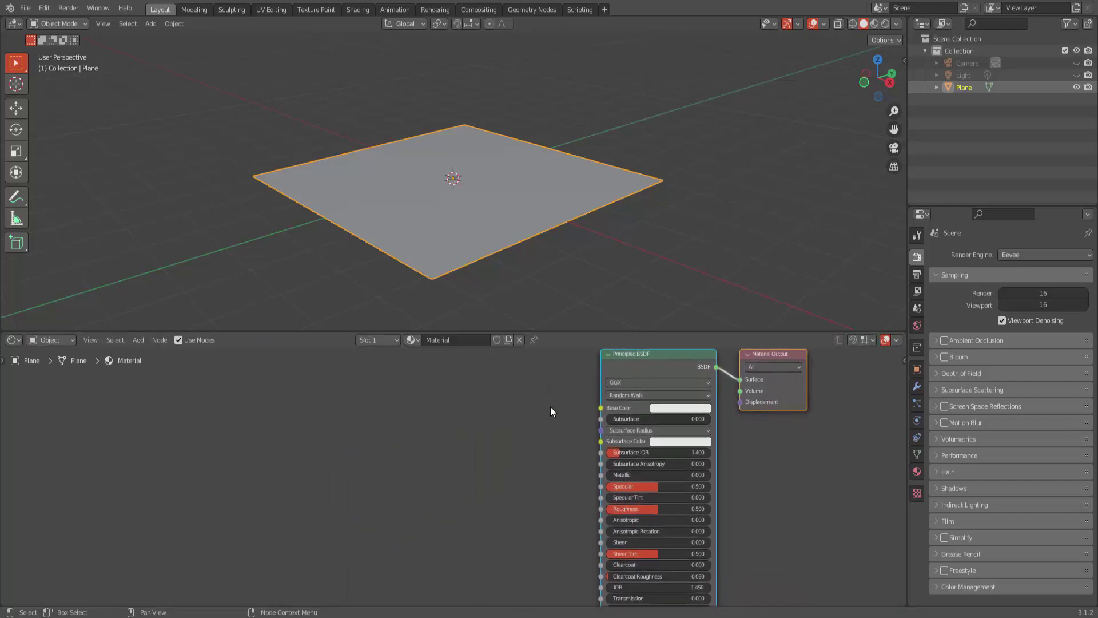
scroll(548, 407, "down", 1)
scroll(548, 407, "down", 1)
scroll(548, 408, "down", 1)
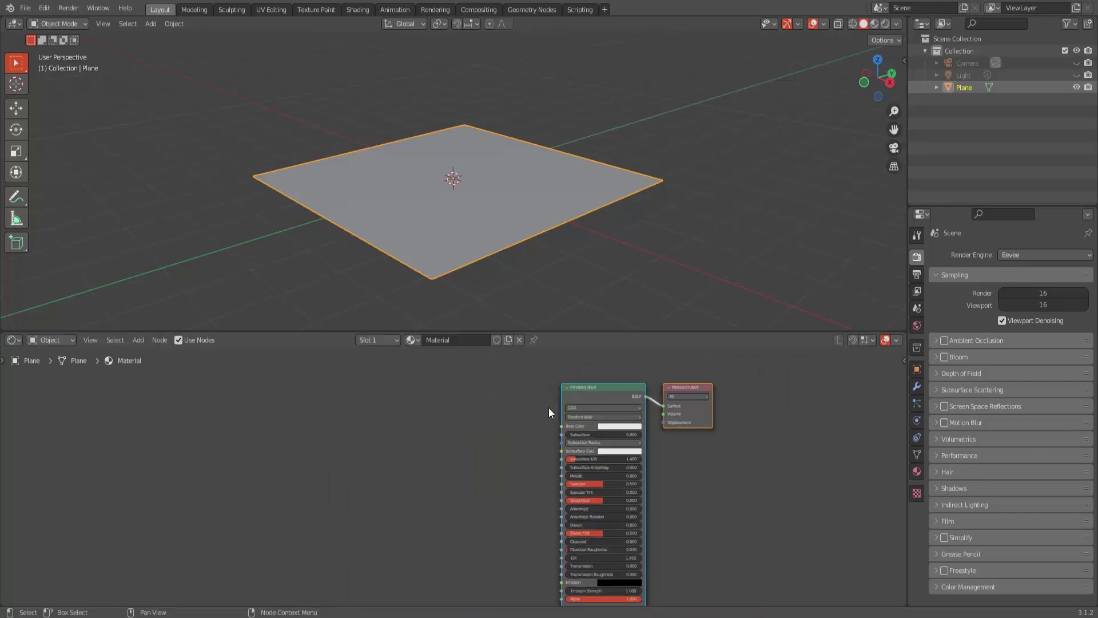
scroll(569, 404, "down", 1)
middle_click_drag(569, 404, 655, 380)
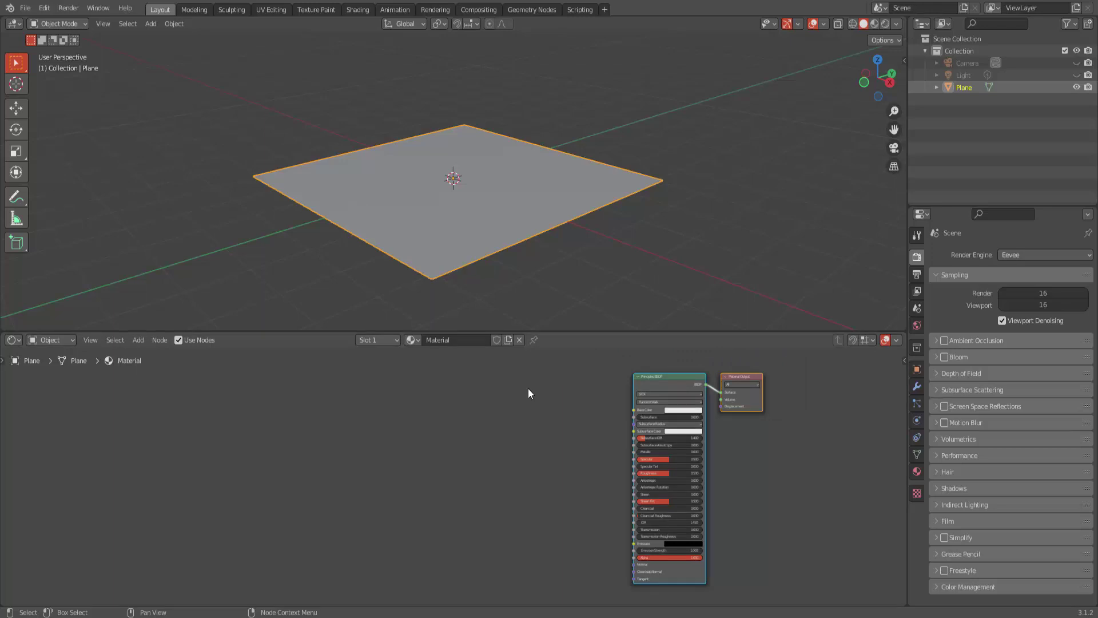
left_click(660, 378)
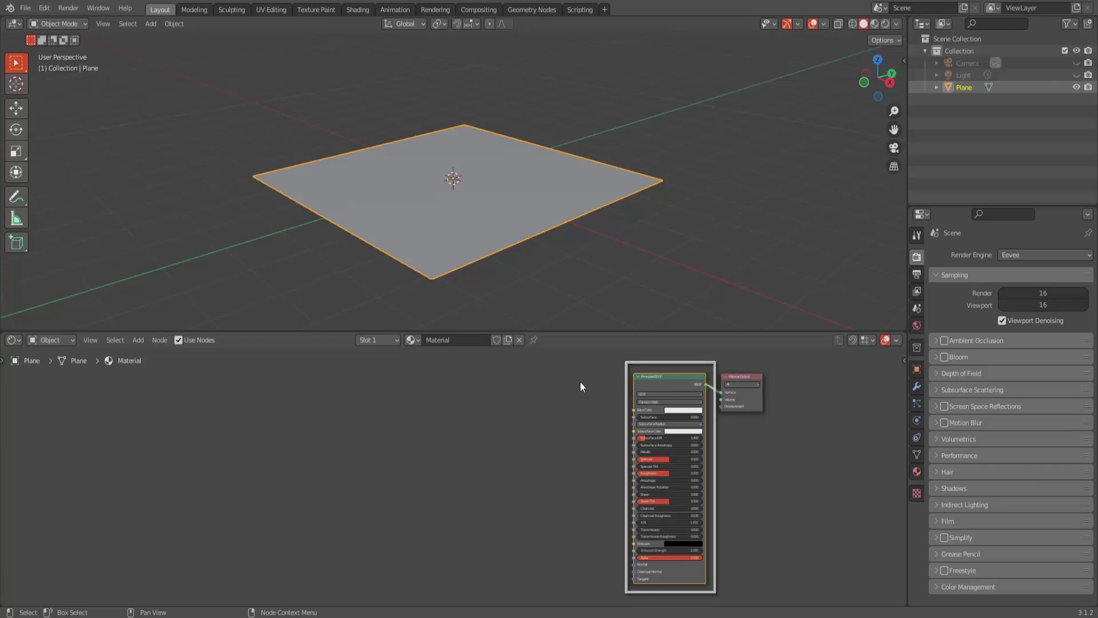
- Import the four Aerial Rocks maps from Downloads/textures via Principled Texture Setup
key("ctrl+shift+t")
key("ctrl+shift+t")
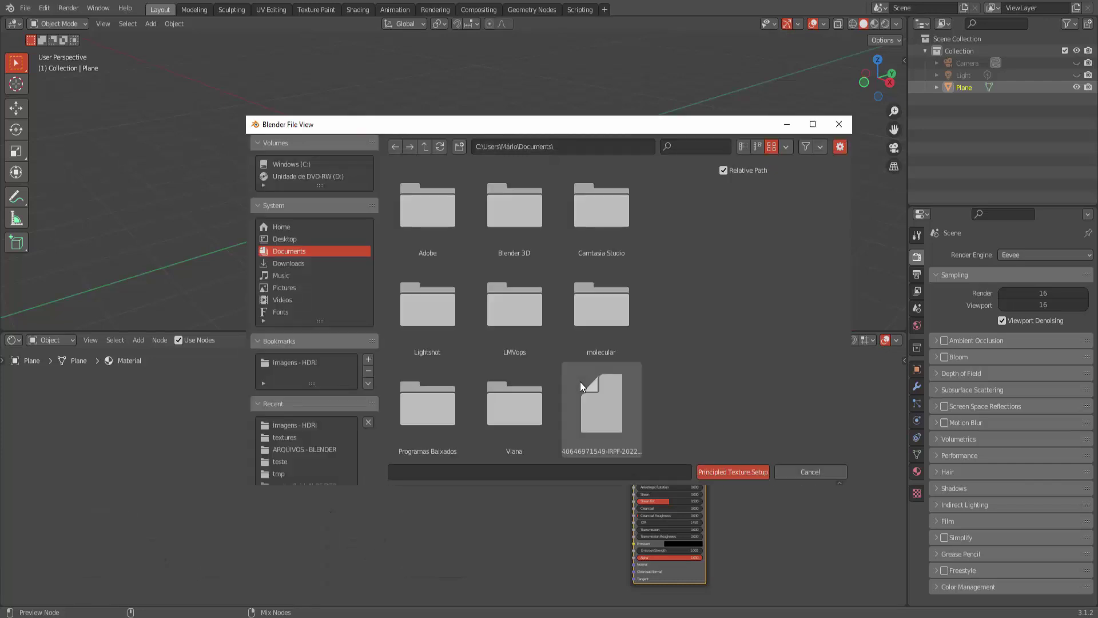
left_click(290, 262)
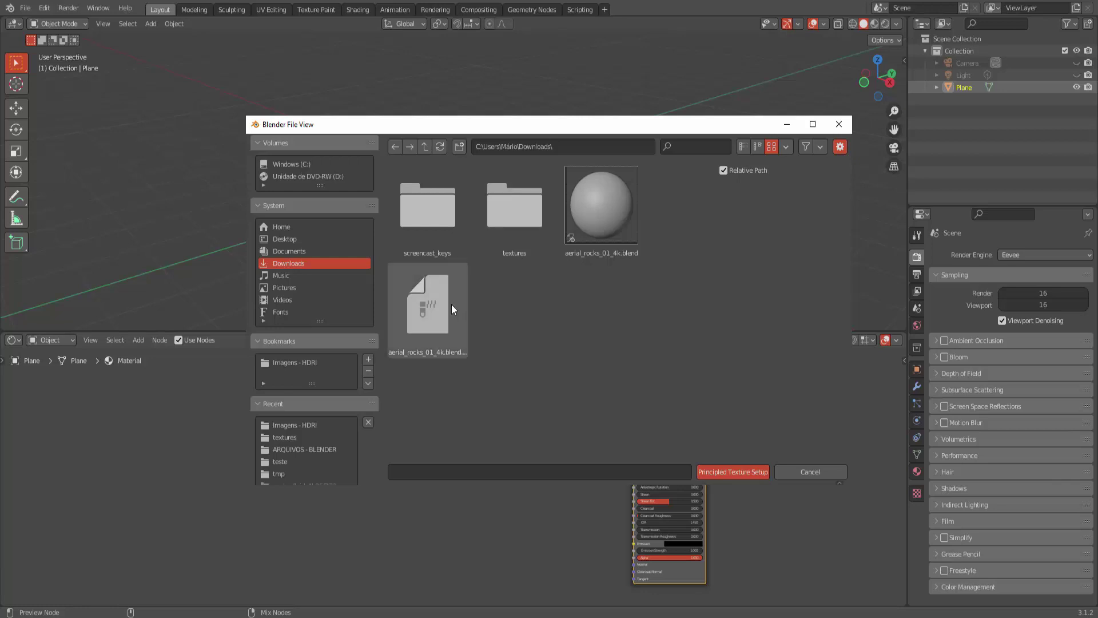
double_click(516, 229)
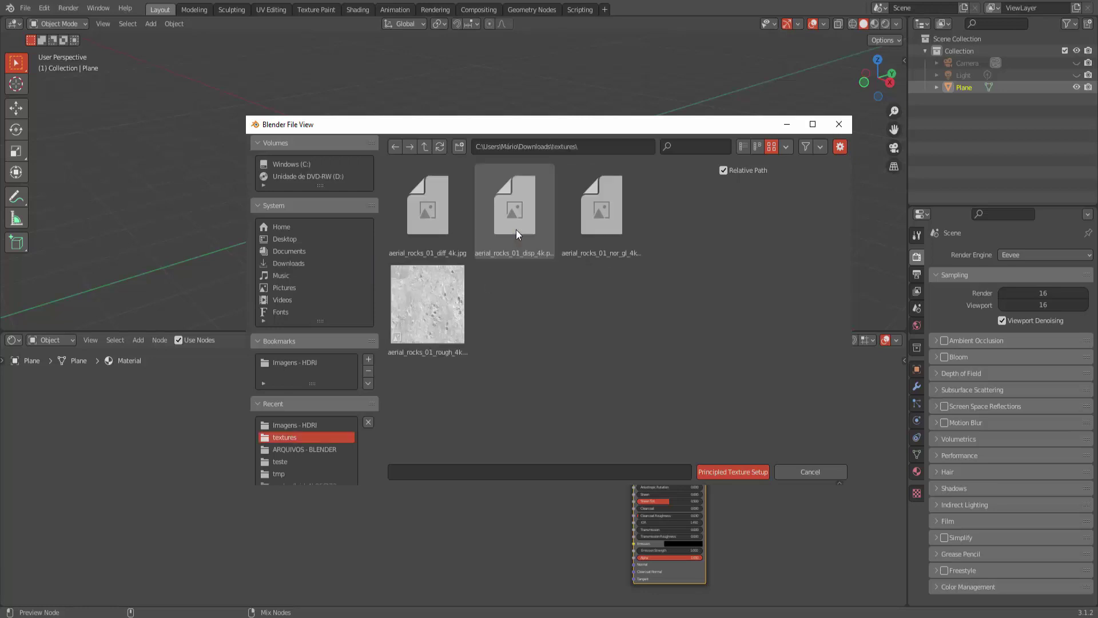
left_click_drag(609, 327, 420, 187)
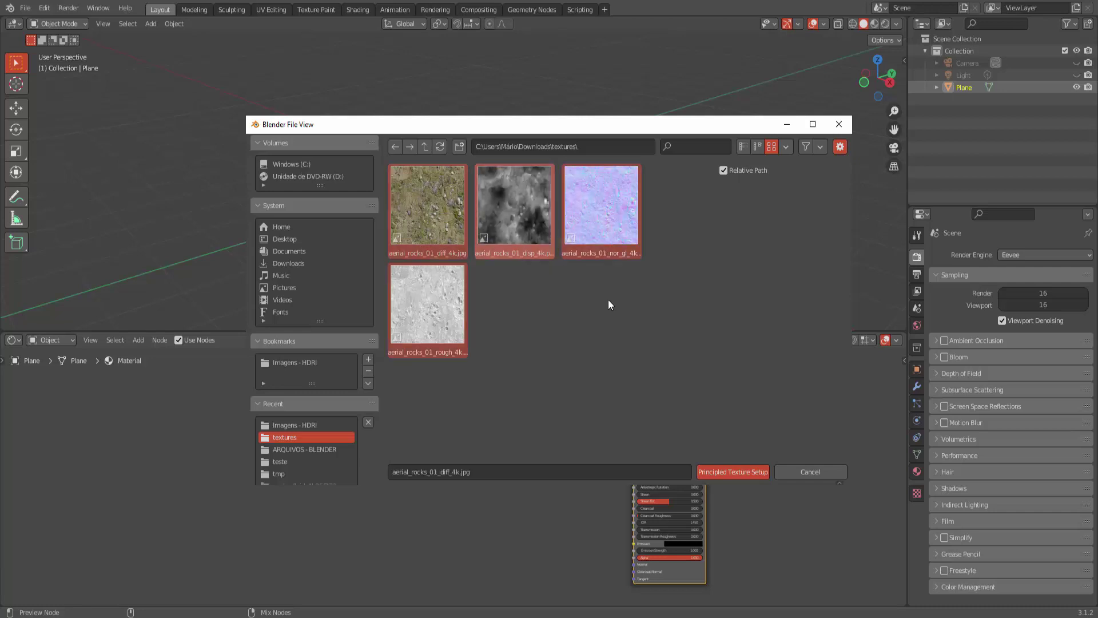
left_click(738, 474)
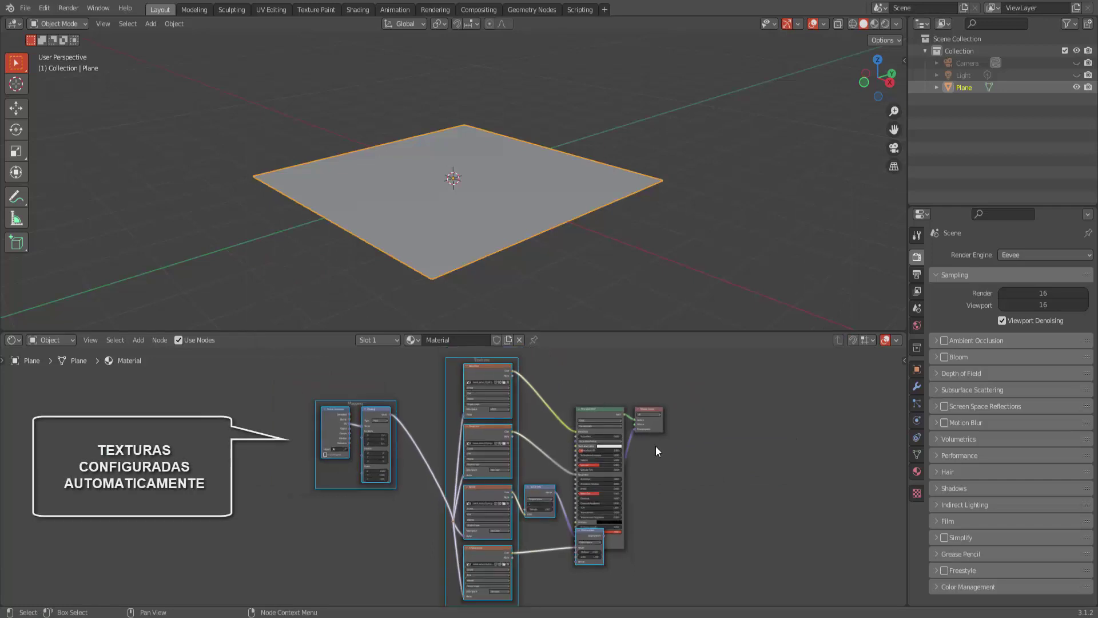
- Make the node editor taller and move the Principled BSDF and Material Output nodes up-right
scroll(656, 452, "down", 1)
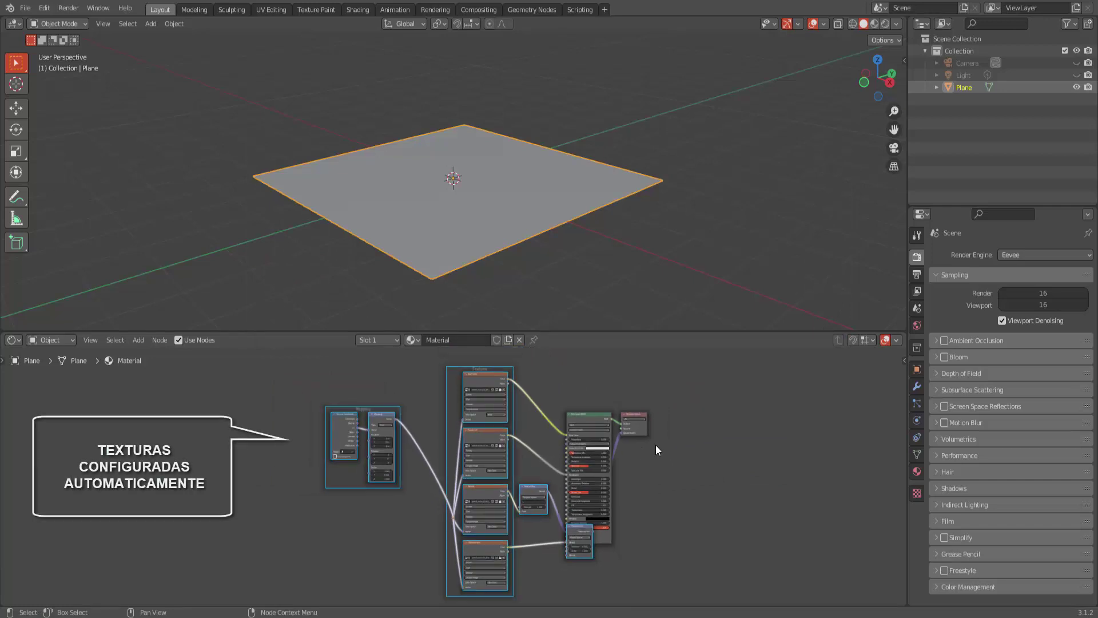
left_click_drag(625, 330, 628, 263)
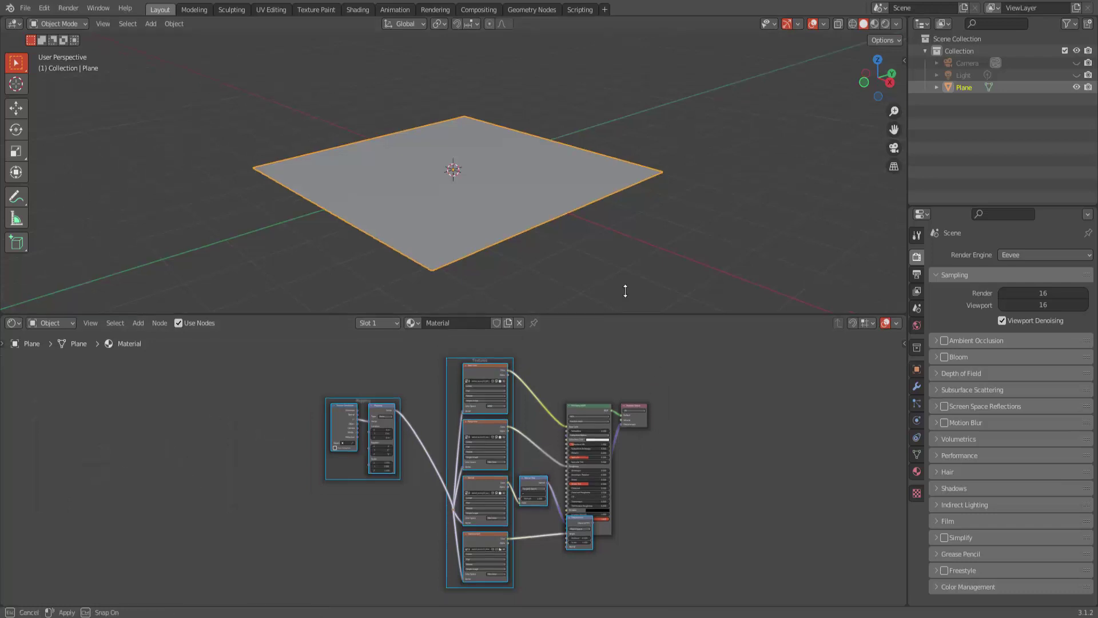
scroll(639, 346, "up", 2)
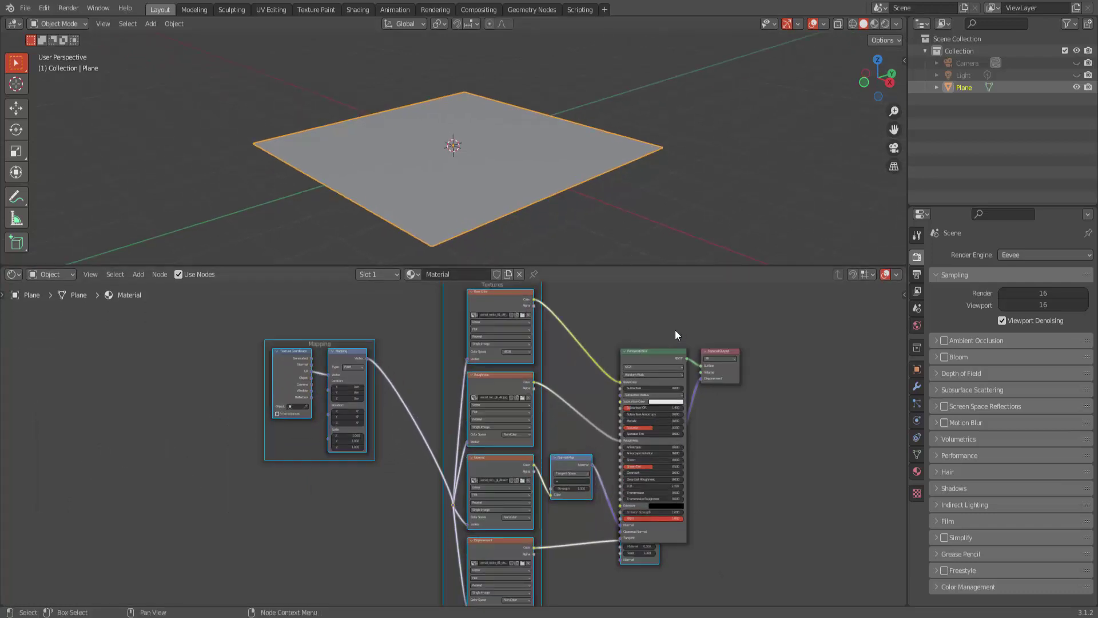
left_click_drag(675, 328, 736, 380)
left_click_drag(666, 348, 722, 317)
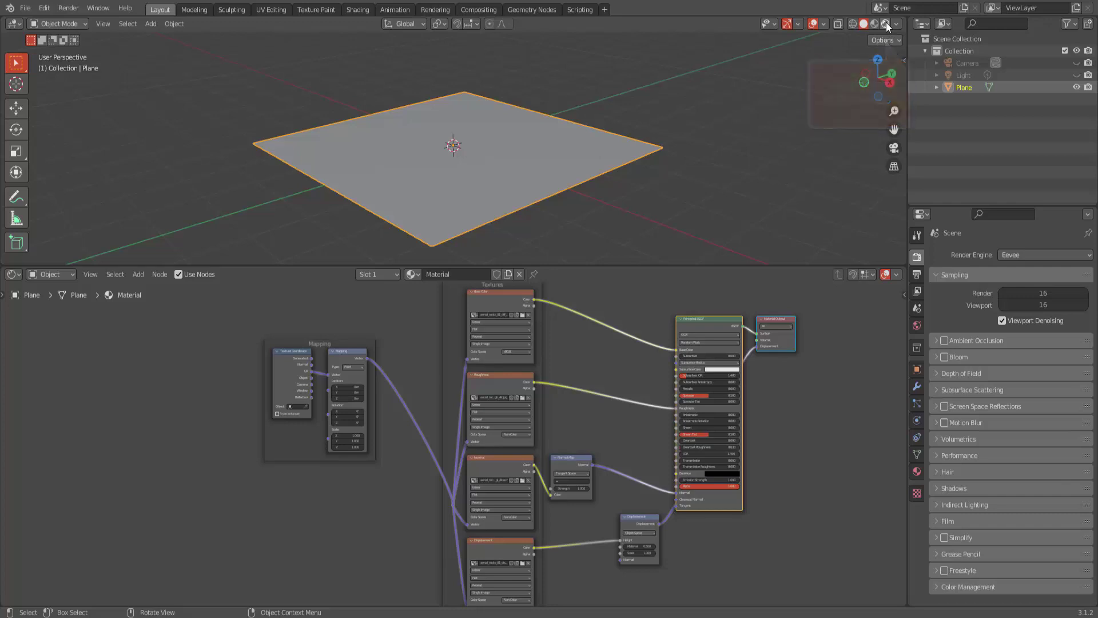
- Switch the viewport to Rendered shading and unhide the Light to preview the textured plane
left_click(887, 23)
left_click(1077, 75)
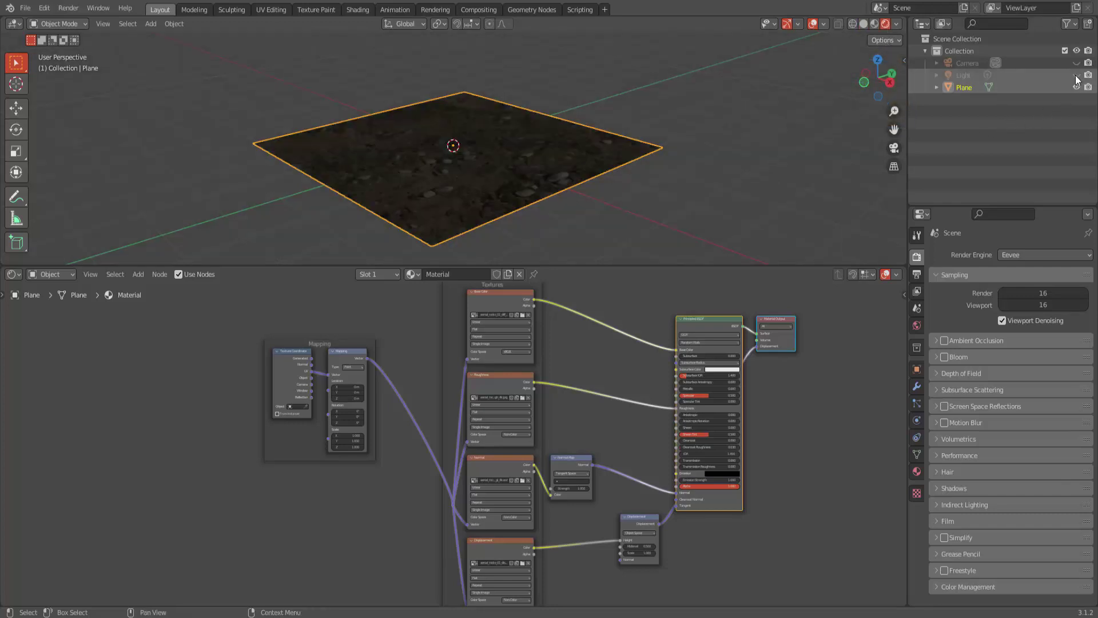
mouse_move(671, 178)
middle_mouse_down()
mouse_move(677, 200)
mouse_move(697, 203)
middle_mouse_up()
scroll(697, 202, "up", 5)
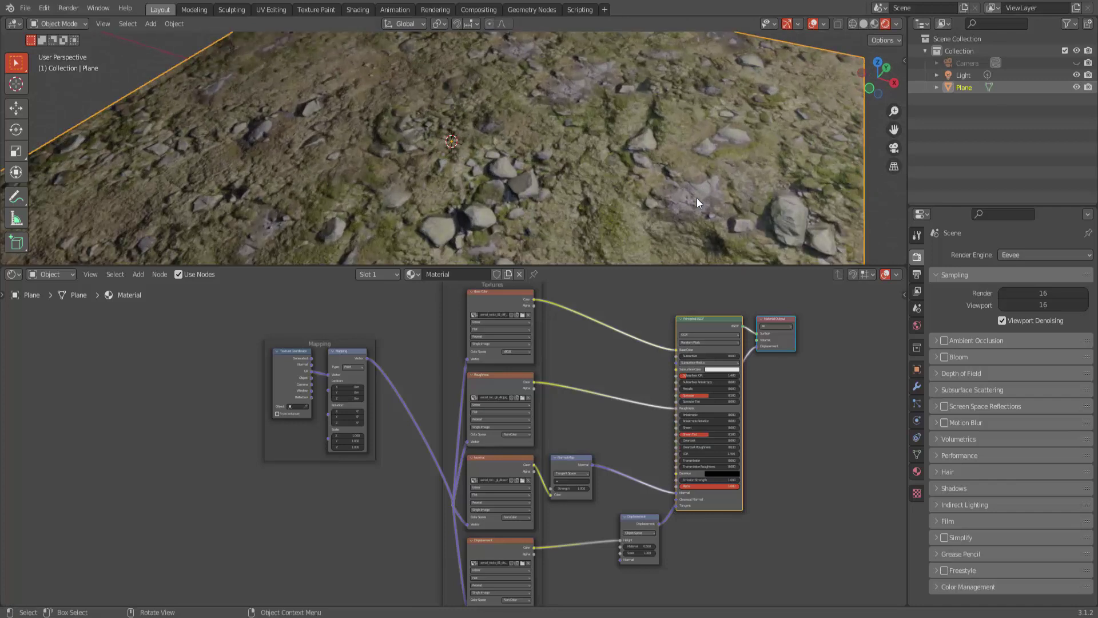
scroll(695, 195, "down", 3)
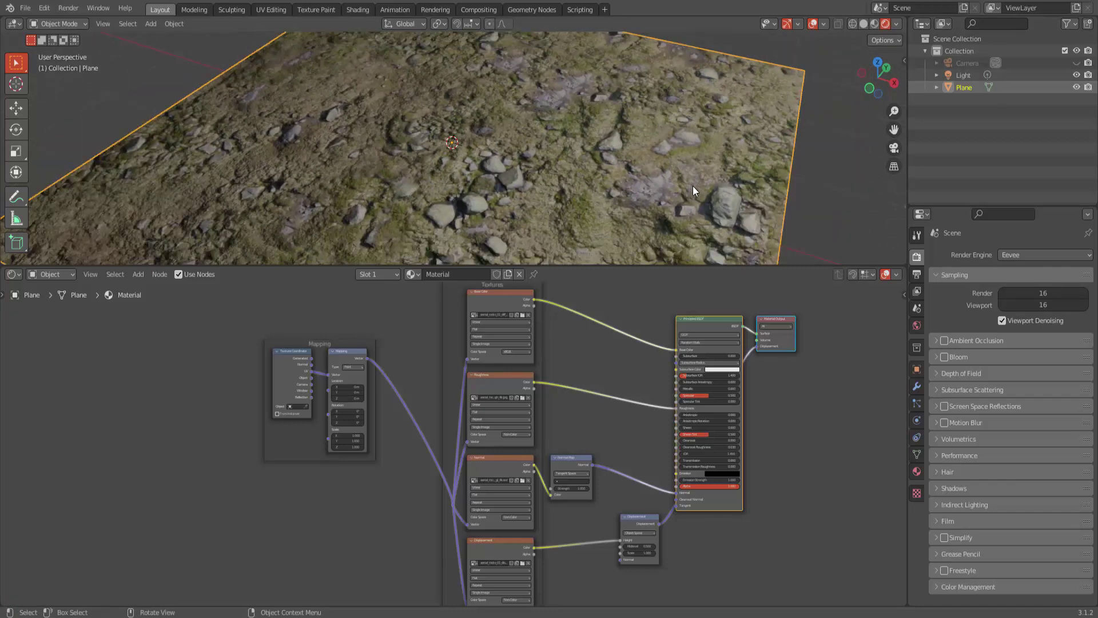
middle_click_drag(693, 186, 687, 167)
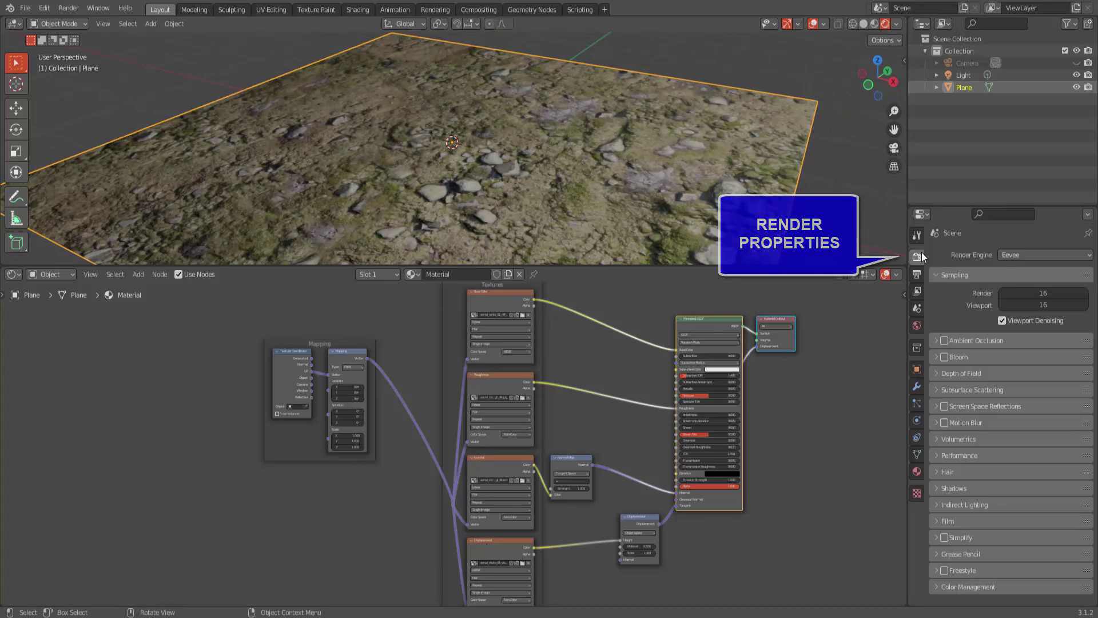
- Set the render engine to Cycles with a viewport noise threshold of 0.01
left_click(1018, 255)
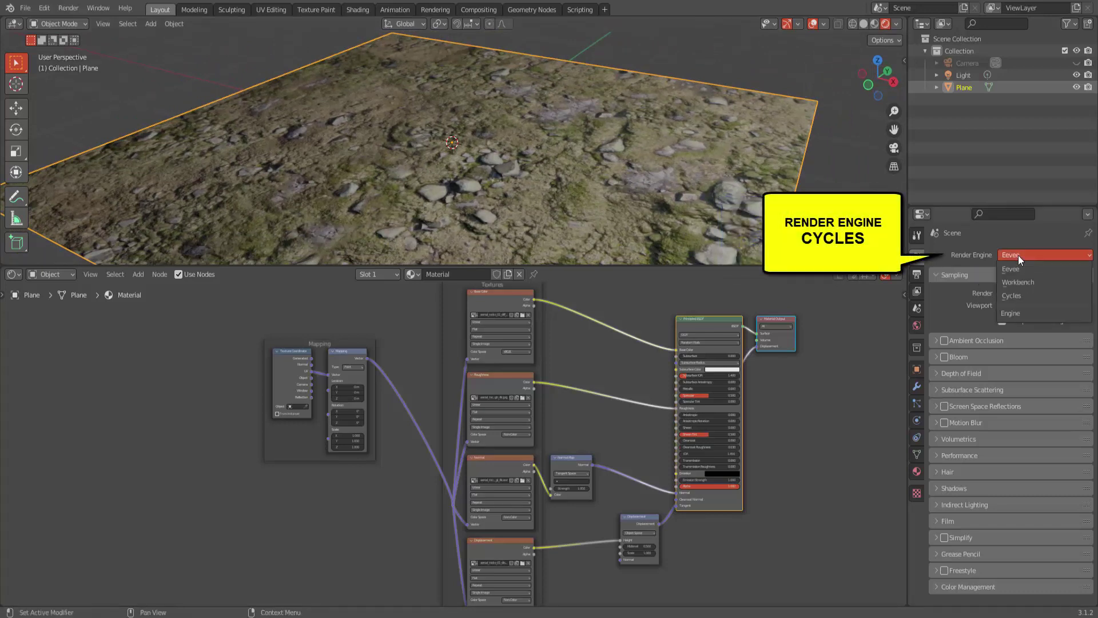
left_click(1014, 295)
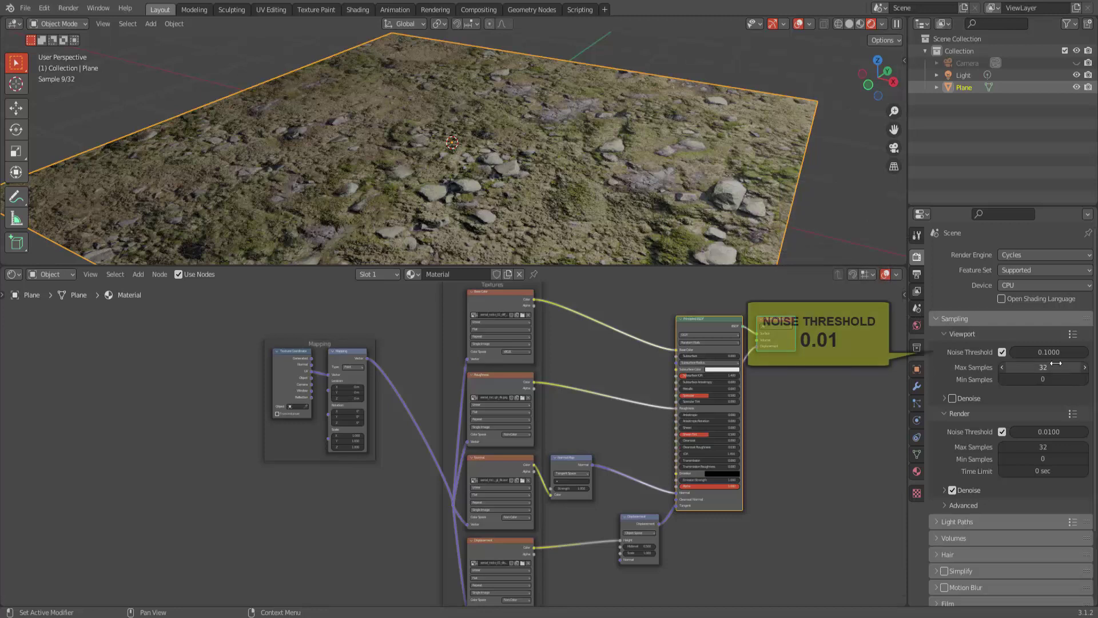
left_click(1042, 352)
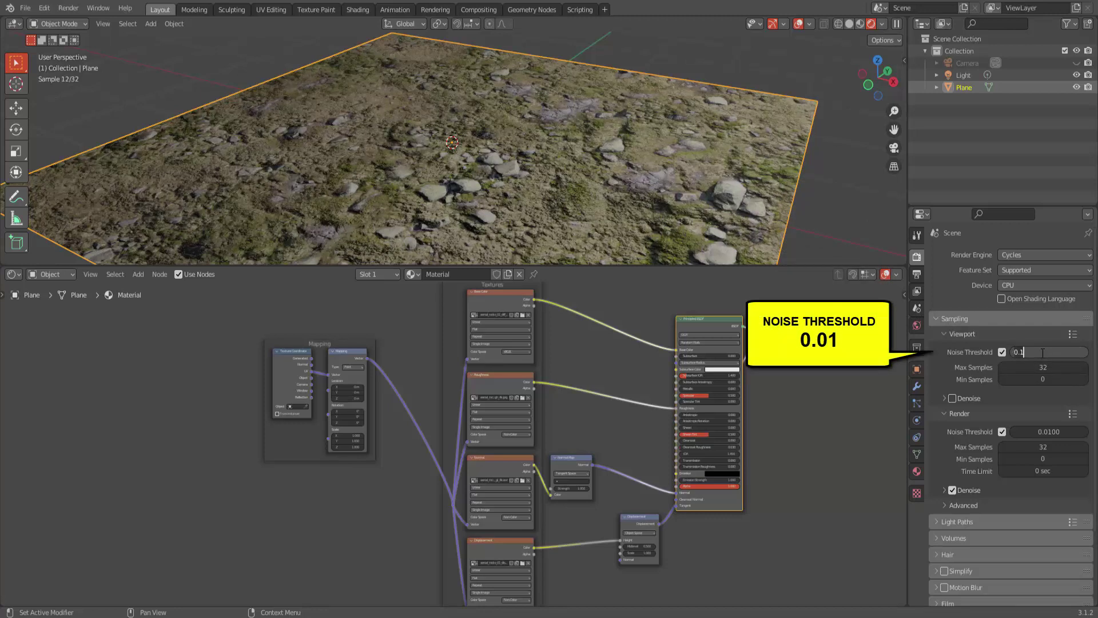
key("BackSpace")
key("BackSpace")
type(".01")
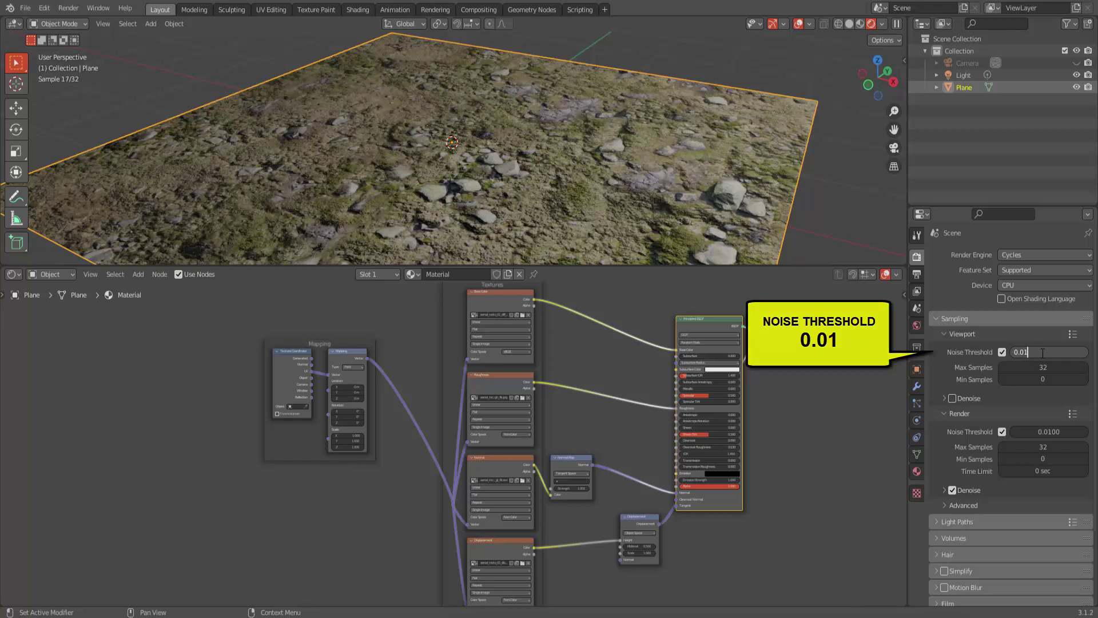
key("Return")
- Enable viewport denoising and set the render noise threshold to 0.01
left_click(956, 396)
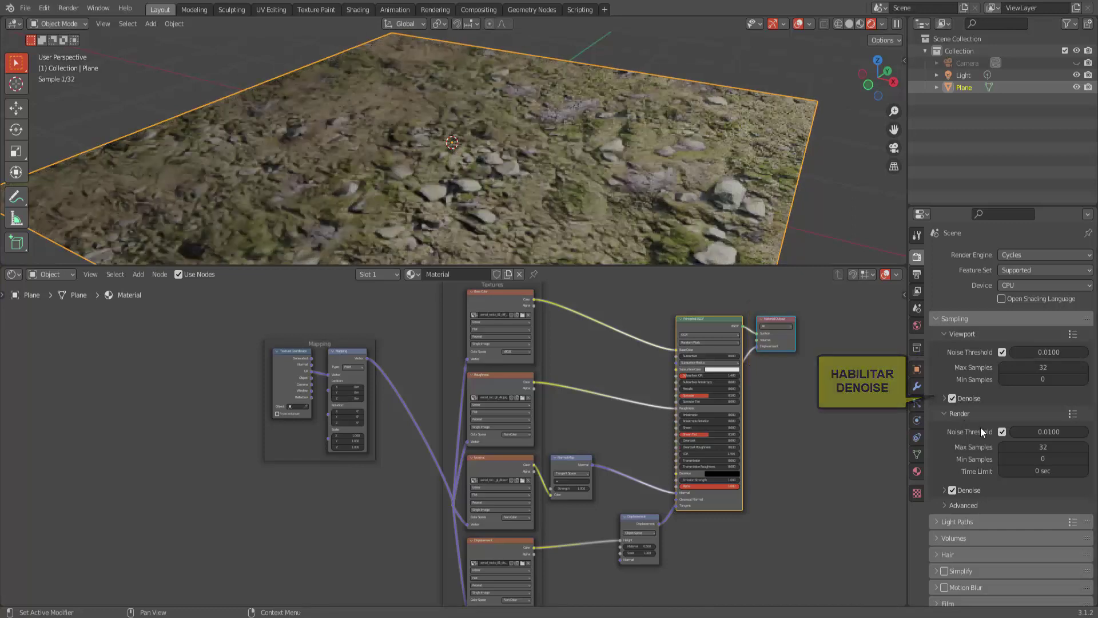
left_click(1030, 431)
type("0.01")
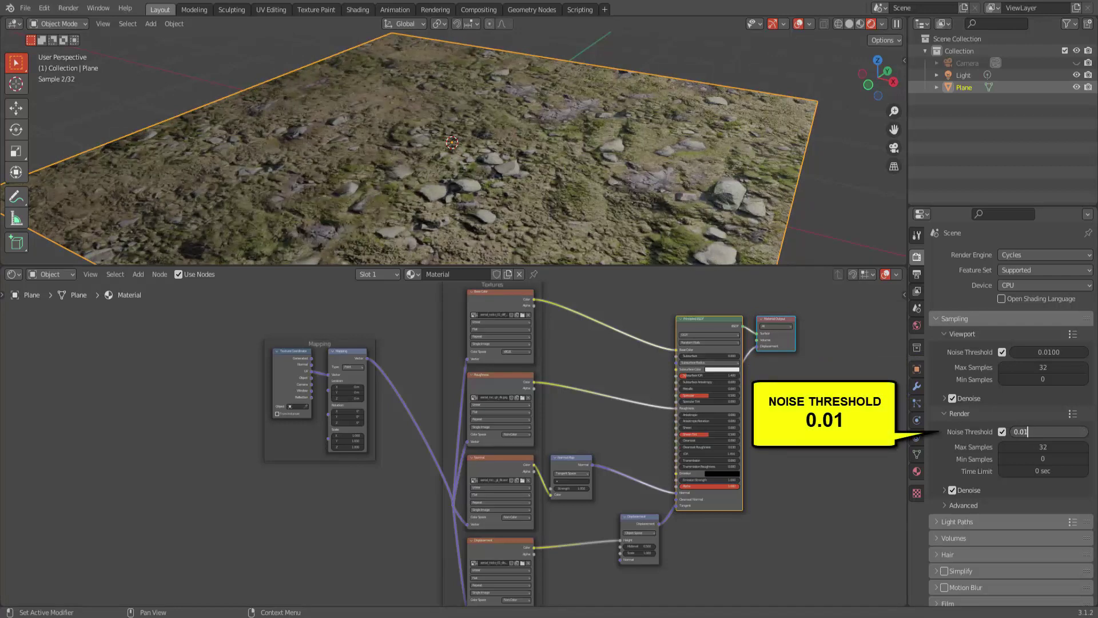
key("Return")
- Expand the Render Denoise options and show the Denoiser choices
scroll(966, 445, "down", 4)
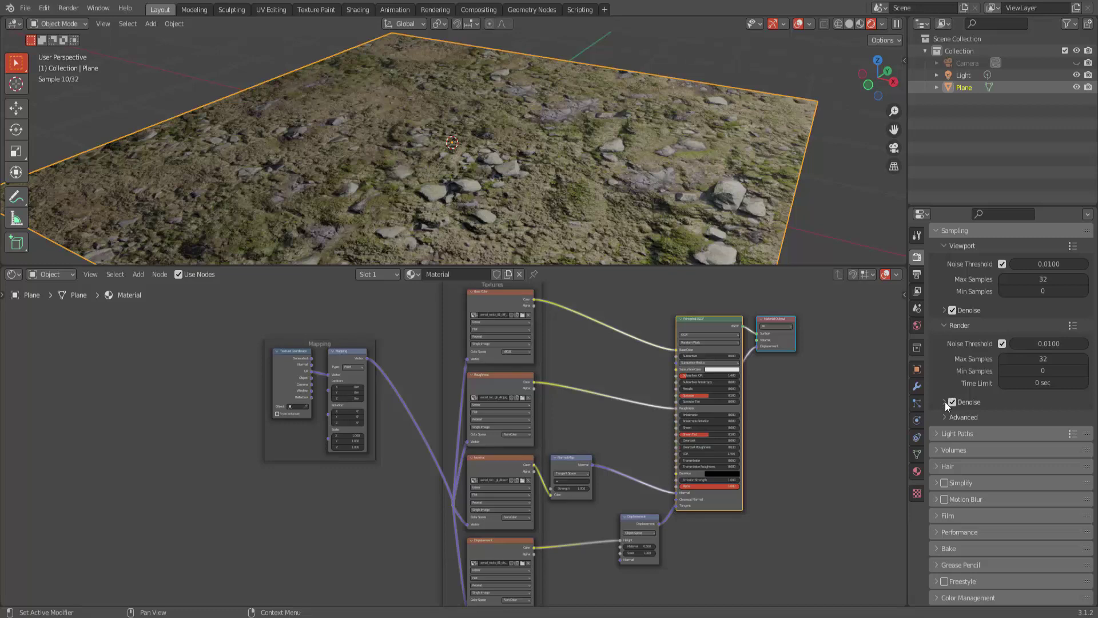
left_click(945, 403)
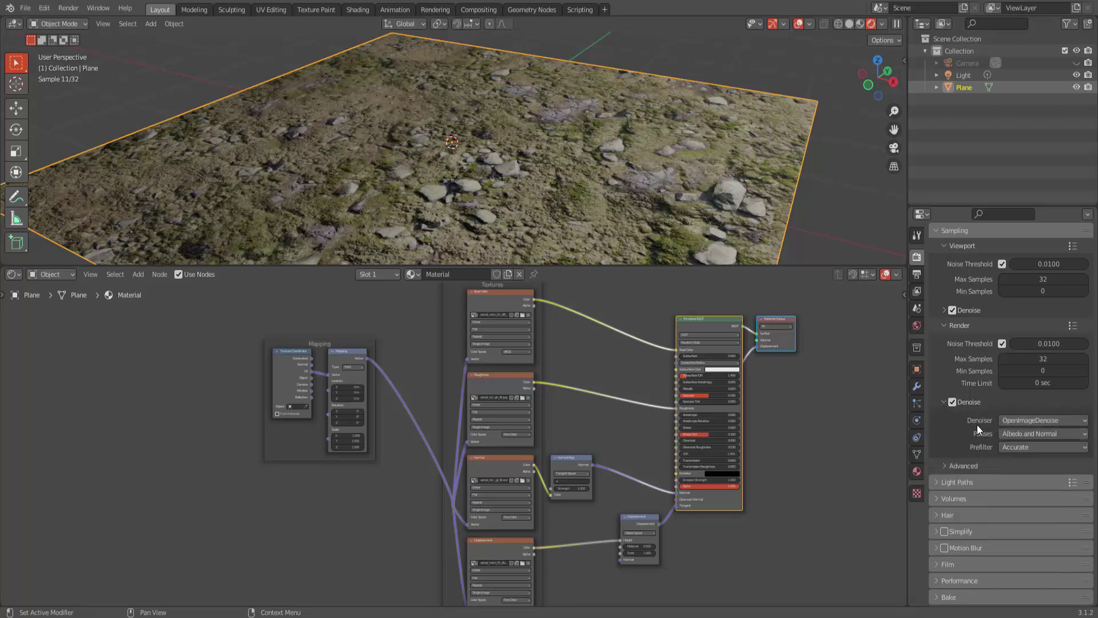
left_click(1030, 421)
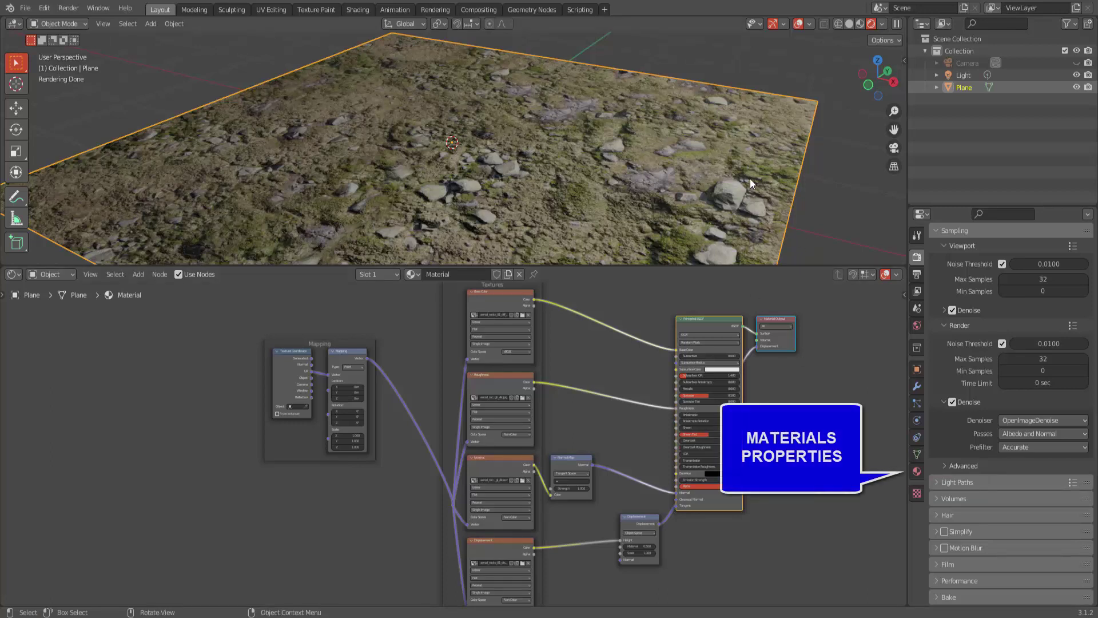
- Show Material Properties with the Displacement node selected and the Settings panel expanded
left_click(916, 473)
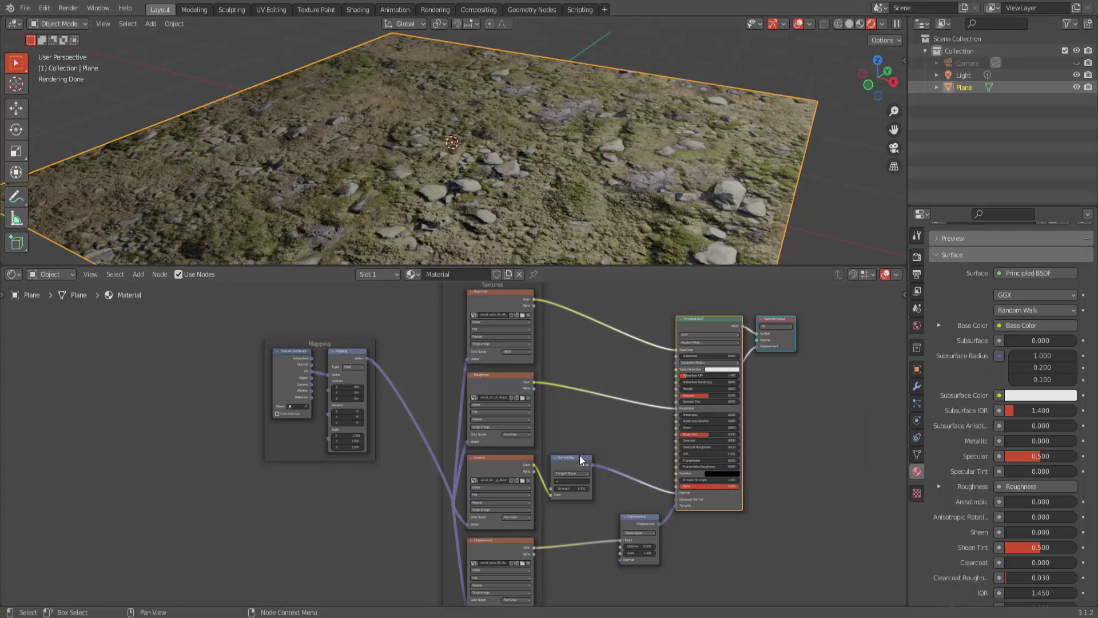
left_click(637, 517)
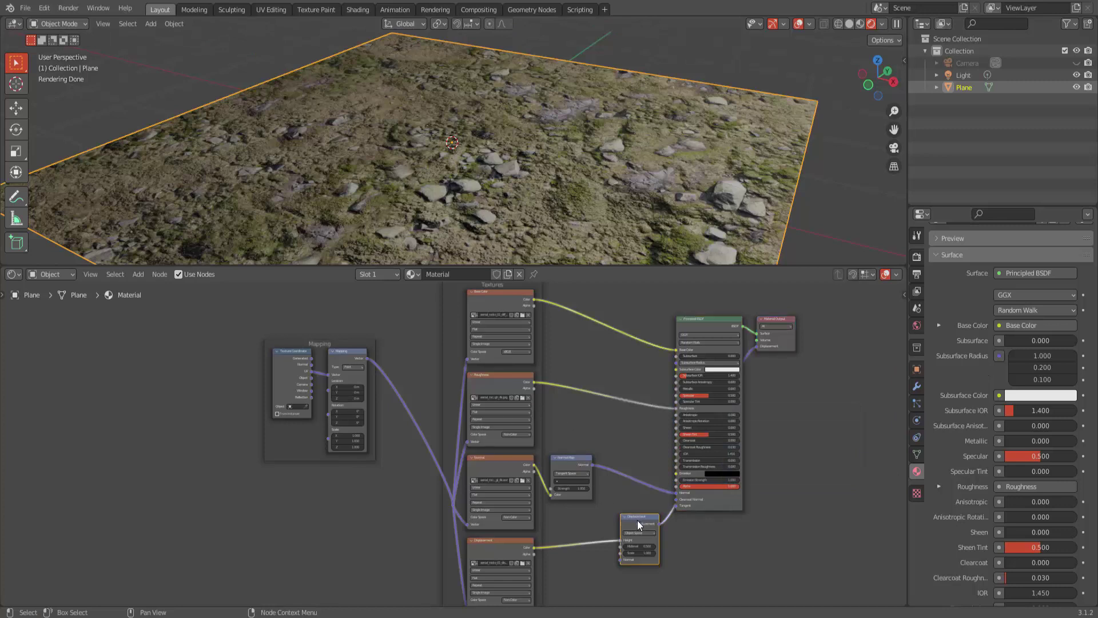
scroll(976, 428, "down", 3)
scroll(976, 427, "down", 4)
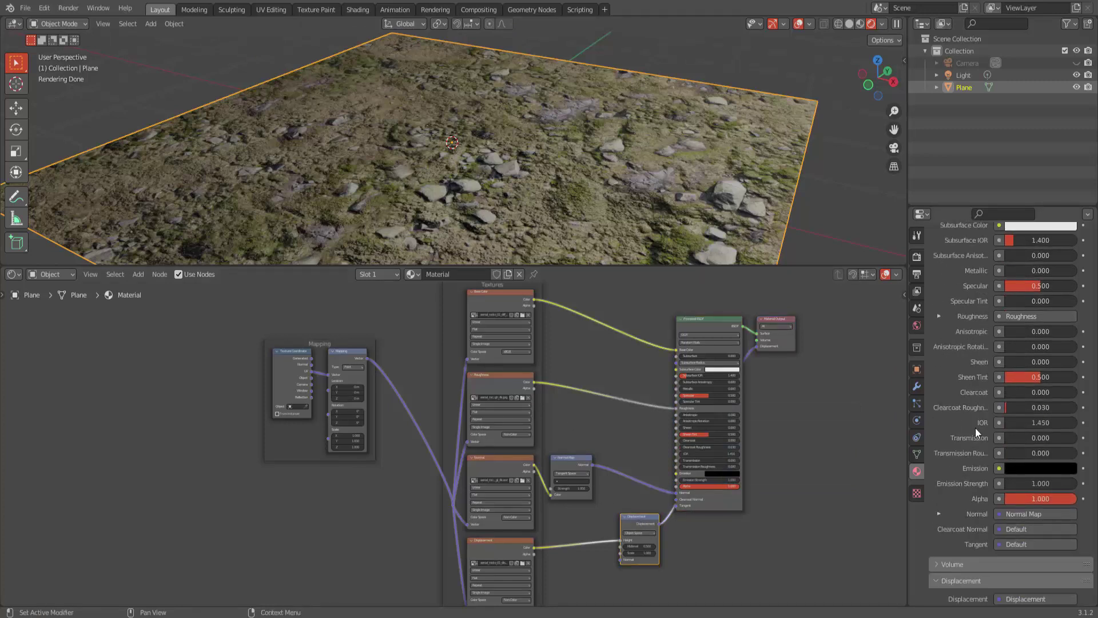
scroll(976, 428, "down", 3)
scroll(976, 427, "down", 4)
scroll(976, 428, "down", 4)
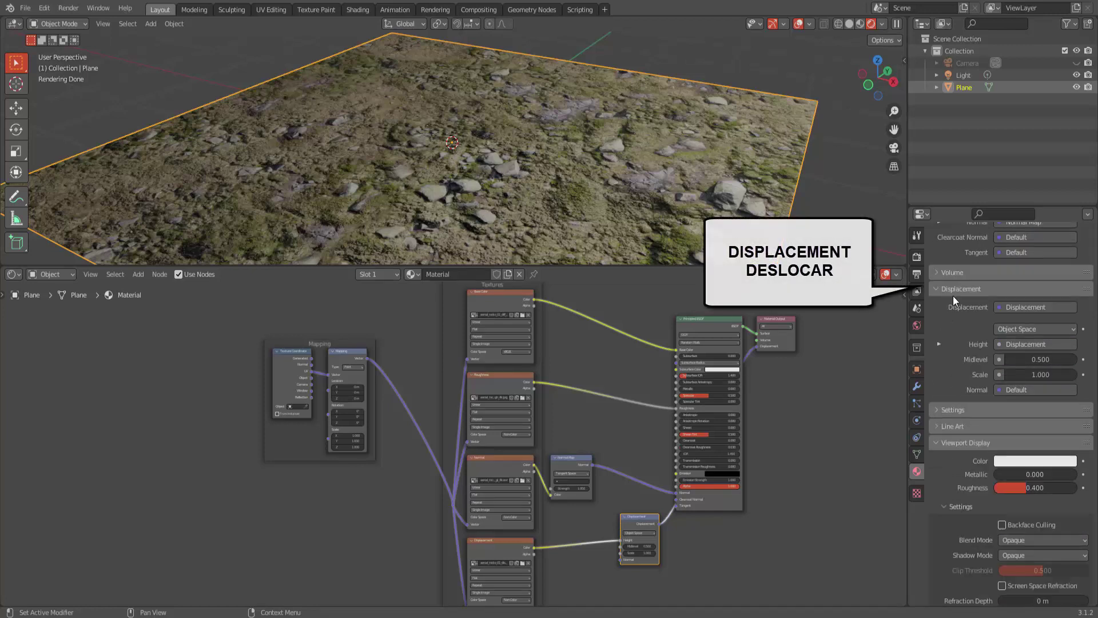
left_click(937, 411)
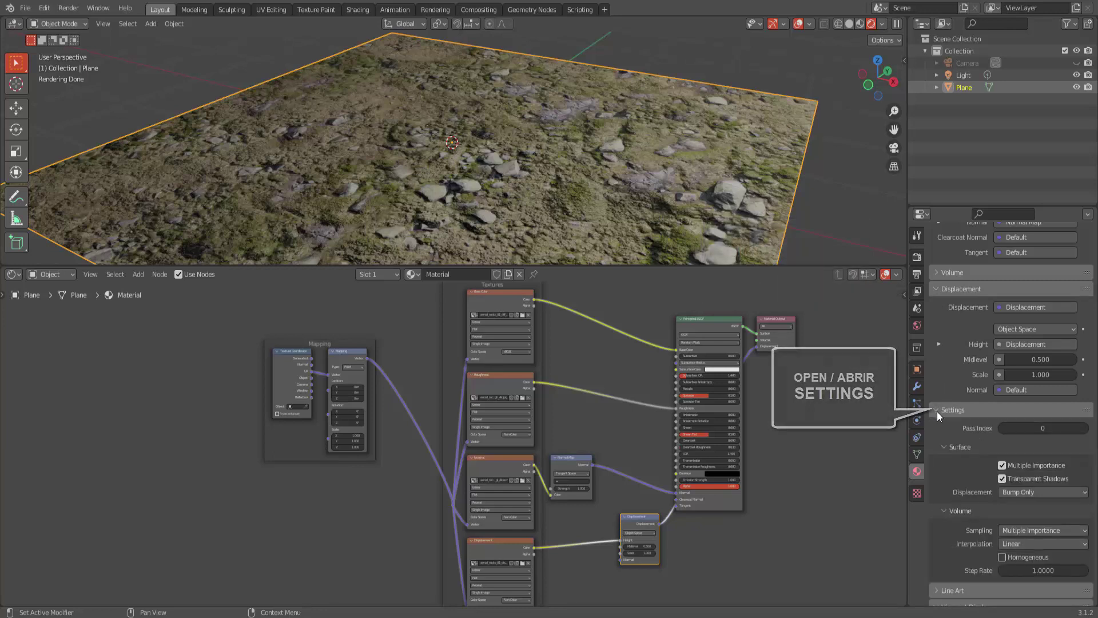
scroll(937, 411, "down", 2)
scroll(937, 411, "down", 1)
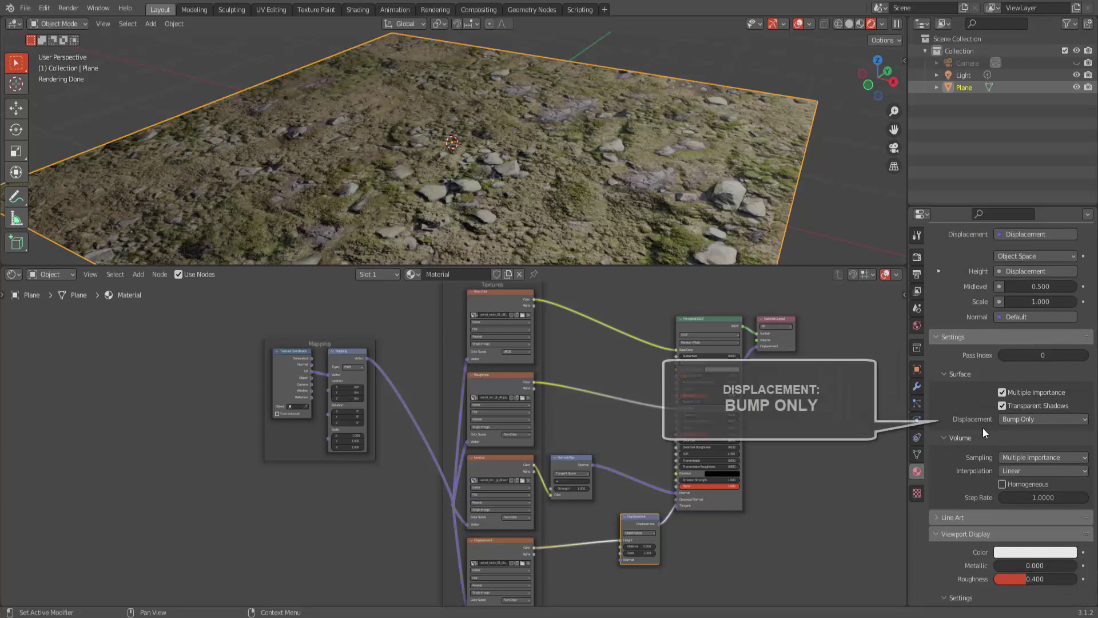
- Change the material's displacement method from Bump Only to Displacement and Bump
left_click(1063, 420)
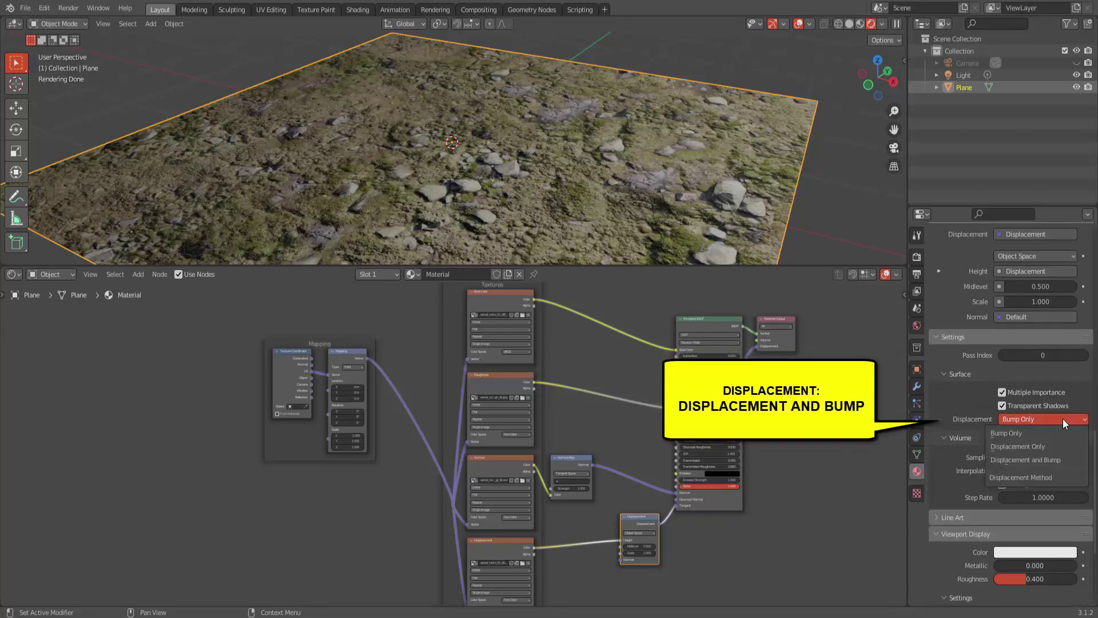
left_click(1046, 461)
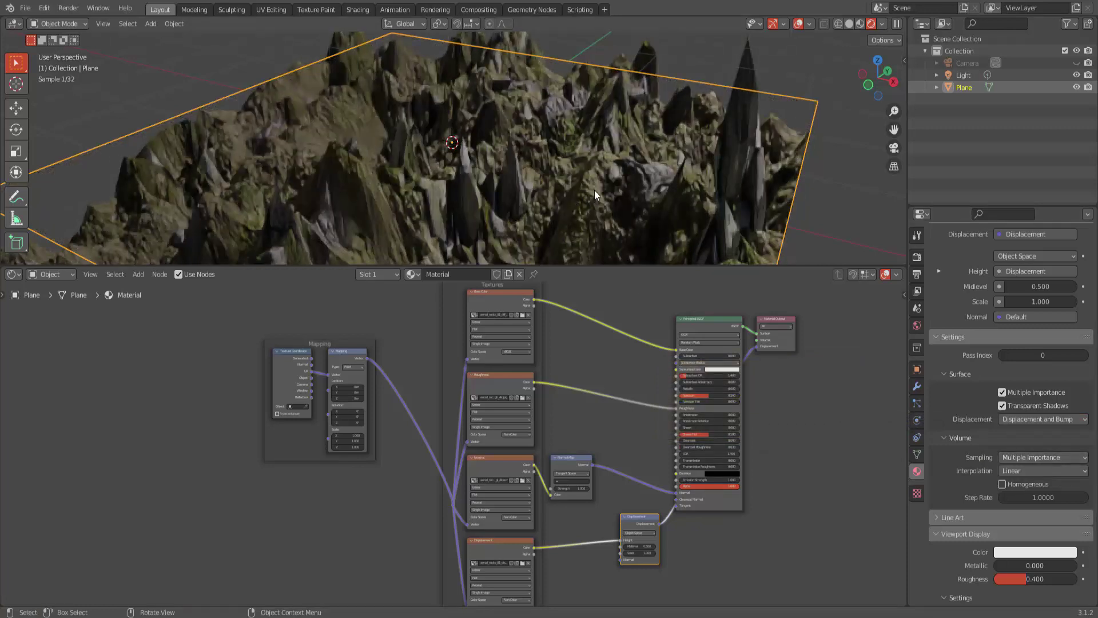
middle_click_drag(596, 191, 605, 178)
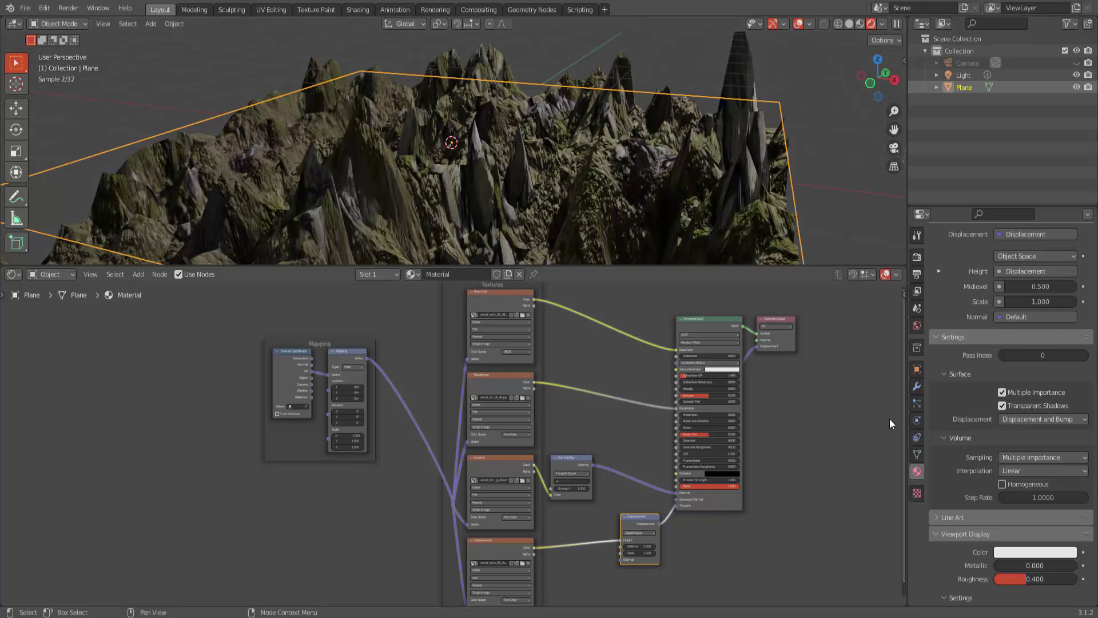
scroll(972, 435, "up", 2)
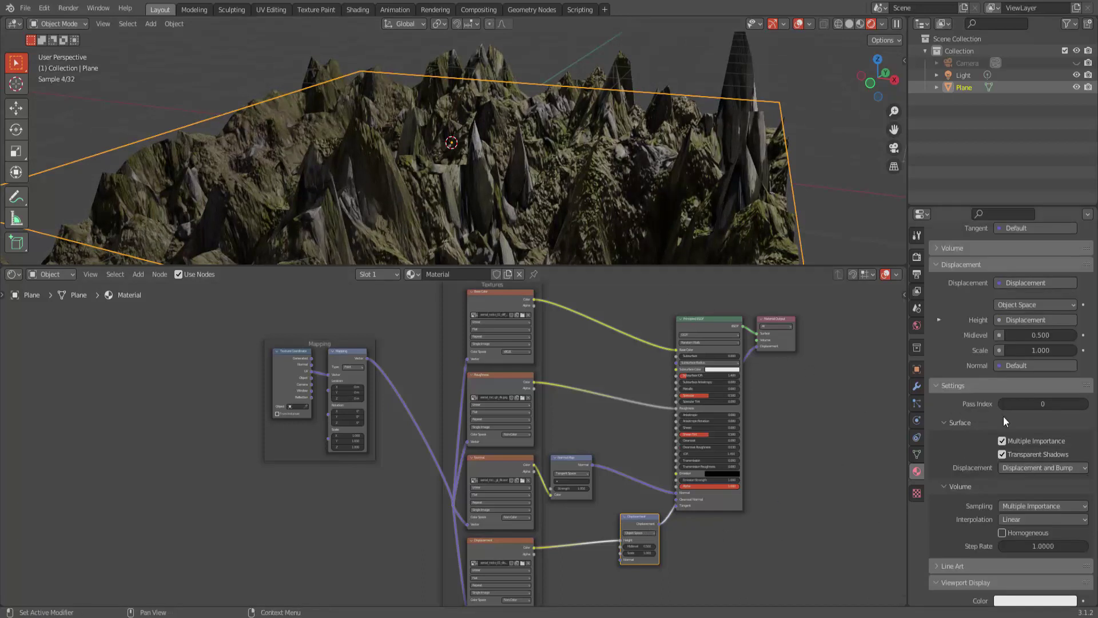
- Try a displacement scale of 0.1, settle on 0.2, and enlarge the 3D viewport
double_click(1024, 350)
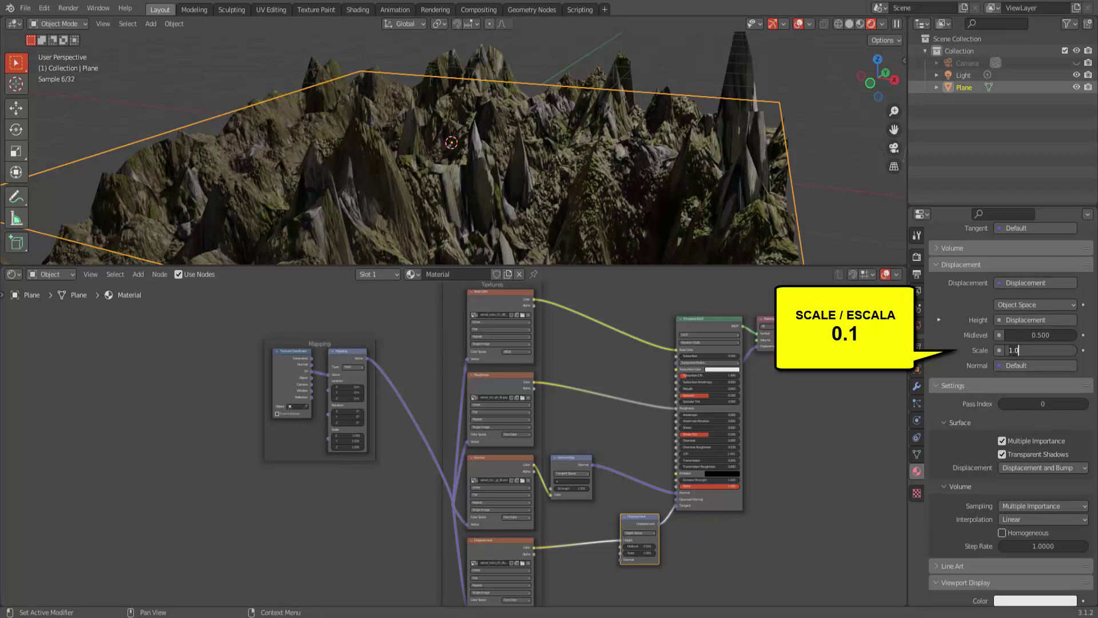
type("0.1")
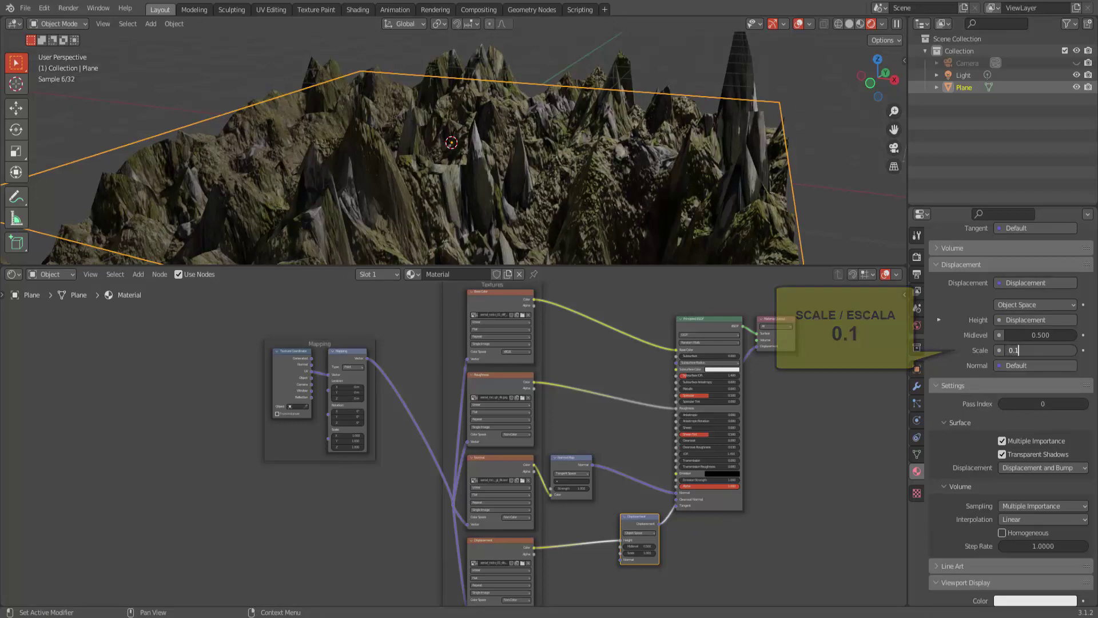
key("Return")
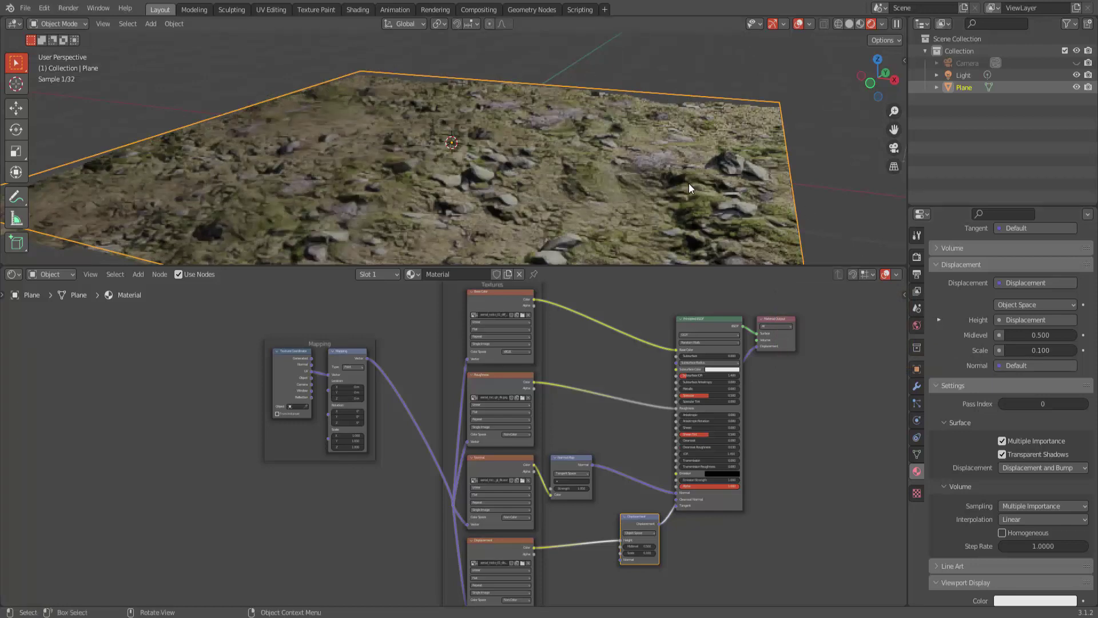
scroll(684, 184, "up", 2)
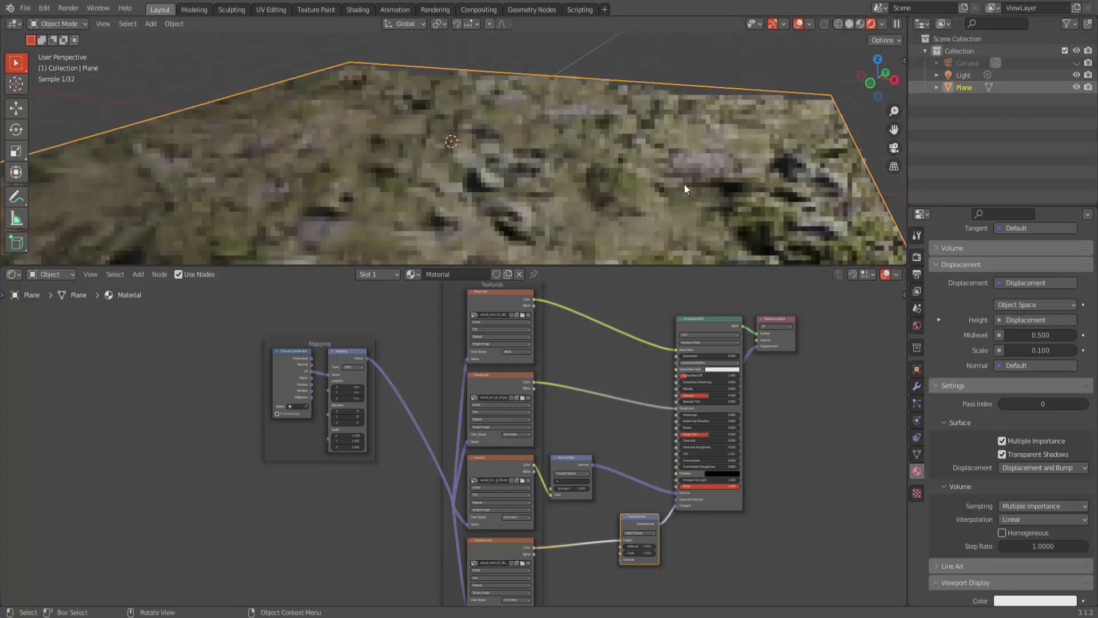
scroll(684, 183, "up", 1)
scroll(684, 184, "up", 1)
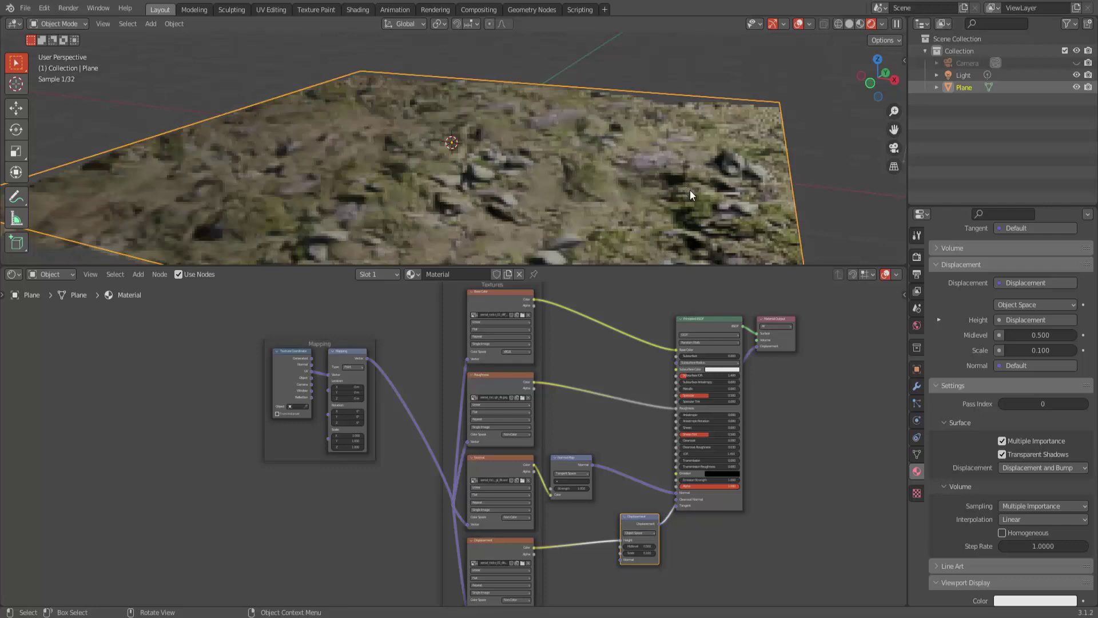
left_click(1041, 351)
key("BackSpace")
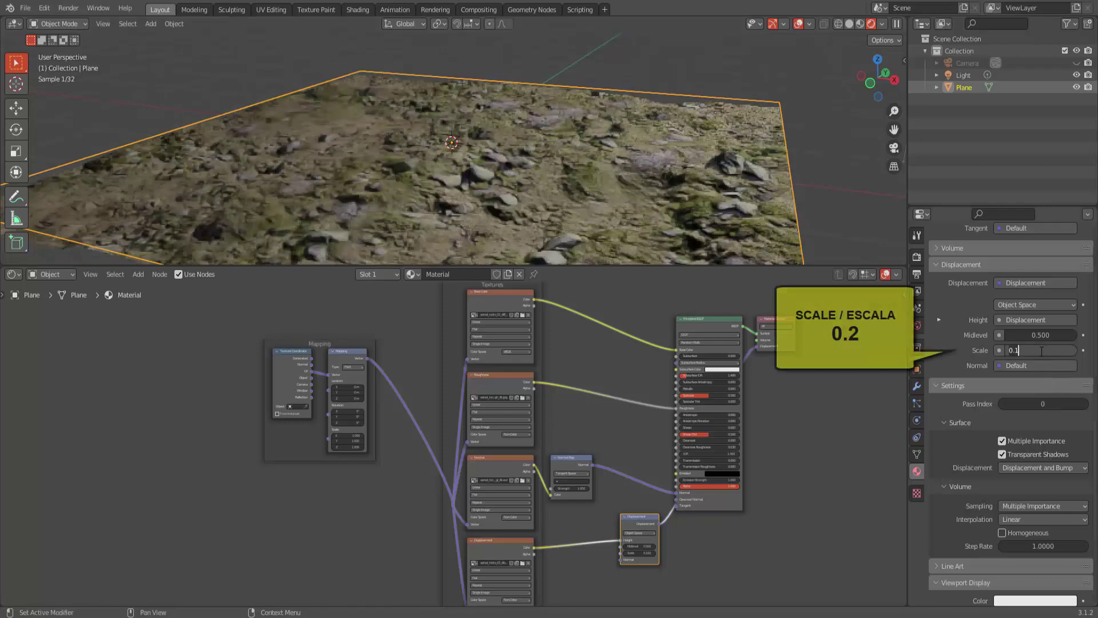
type(".2")
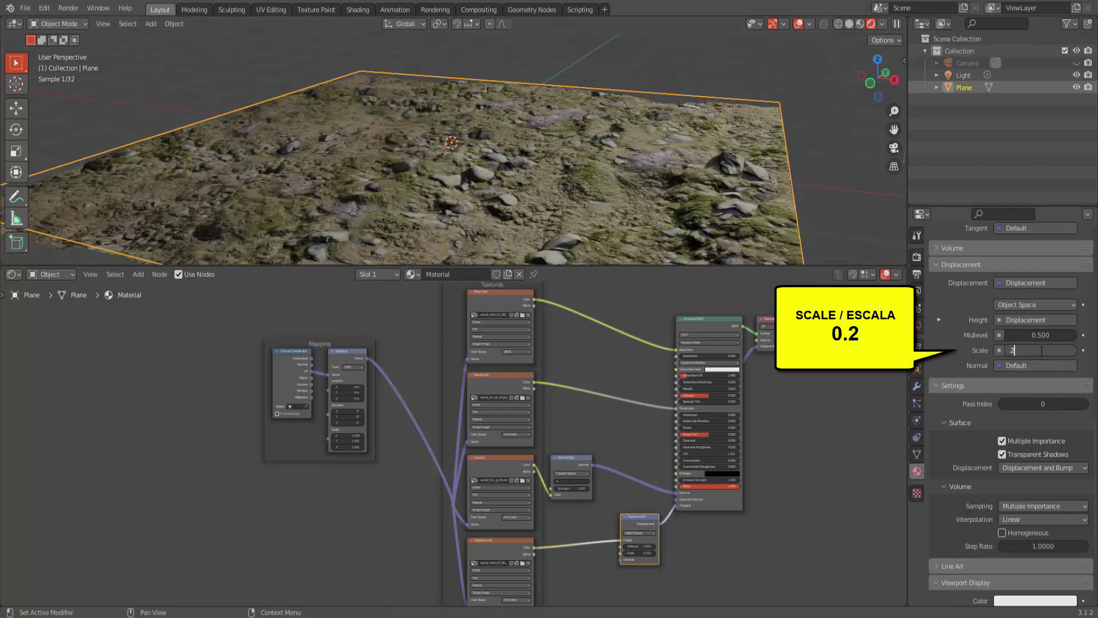
key("Return")
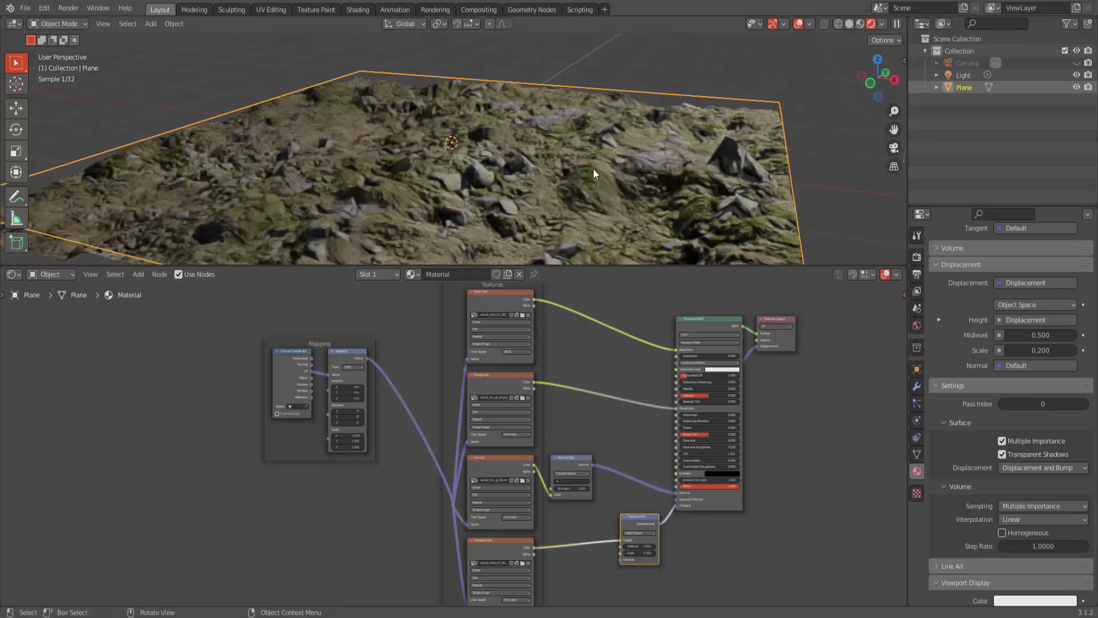
scroll(590, 163, "up", 2, "shift")
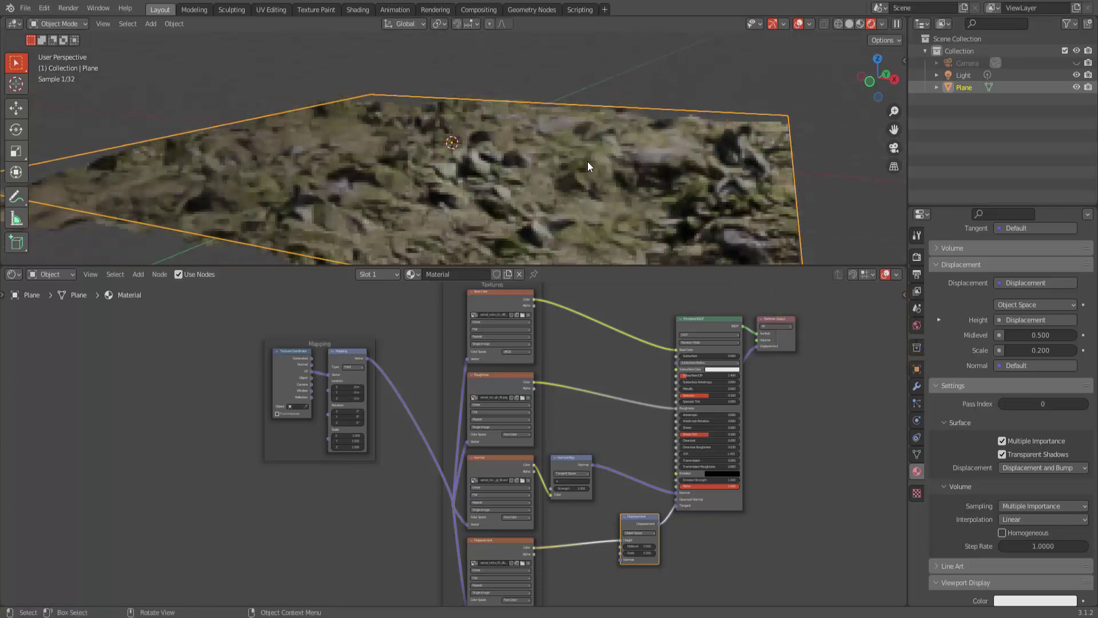
left_click_drag(626, 267, 626, 469)
- Turn the bottom Shader Editor area into the Timeline and frame the whole terrain
left_click(21, 481)
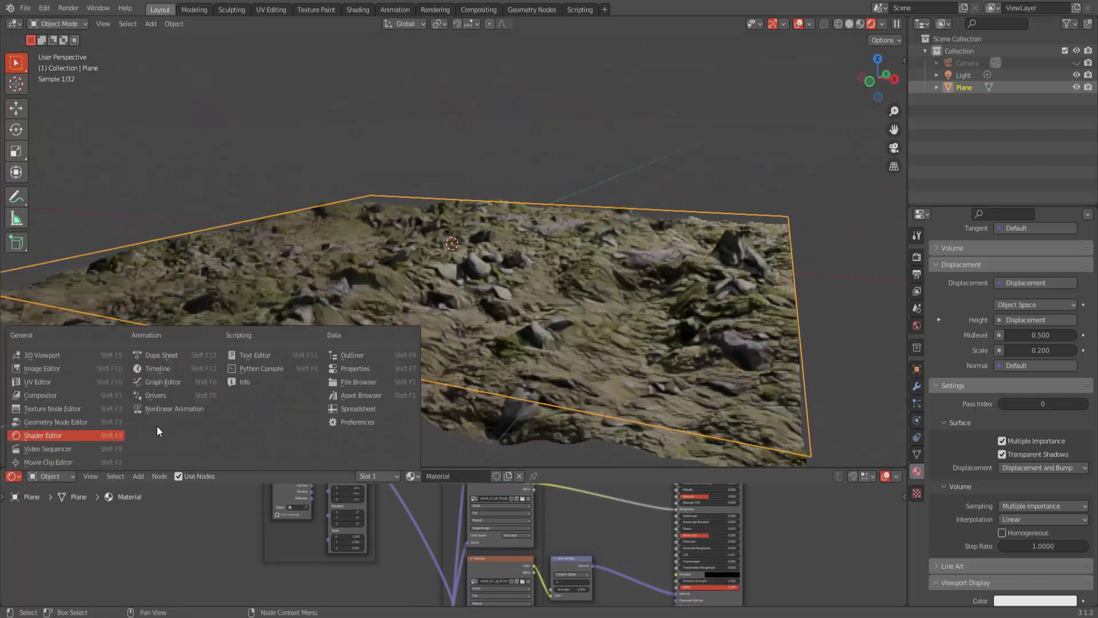
left_click(174, 369)
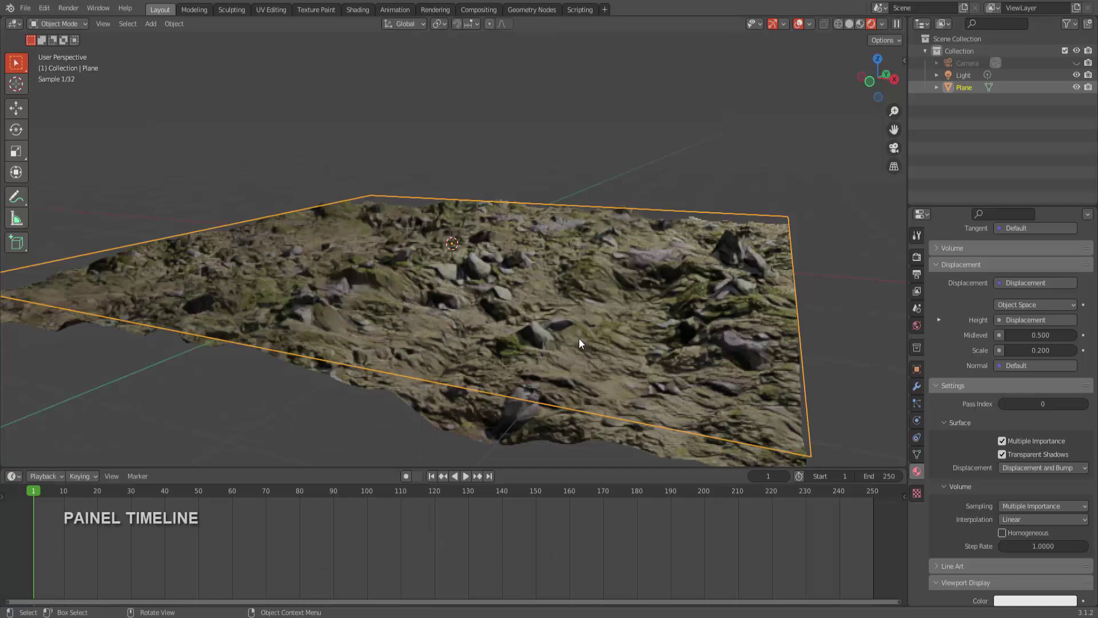
middle_click_drag(807, 302, 795, 303)
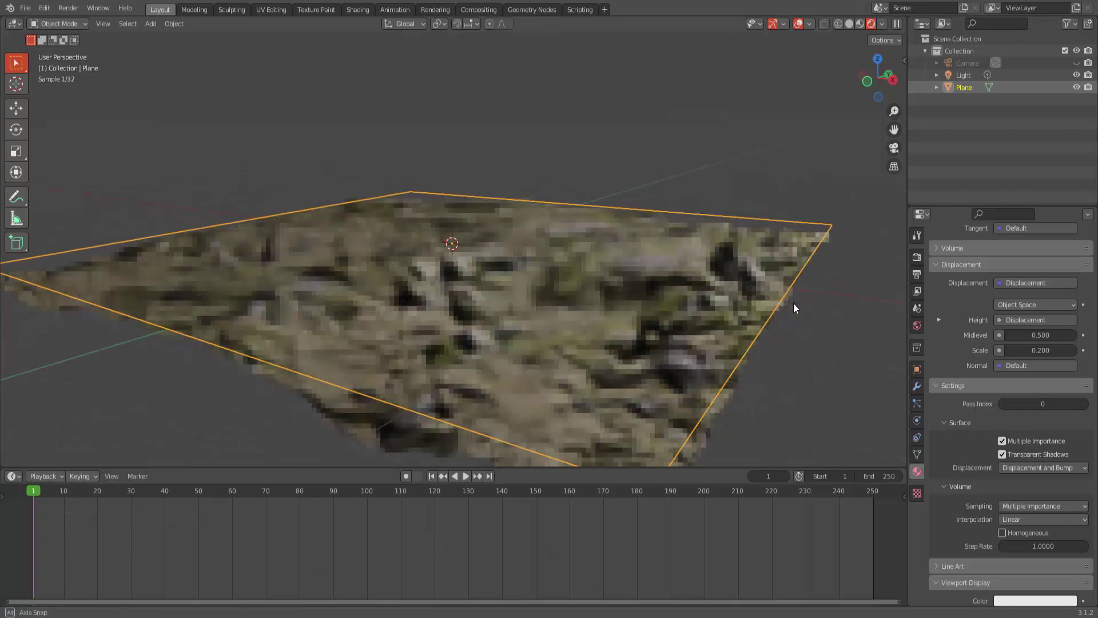
scroll(794, 303, "down", 2)
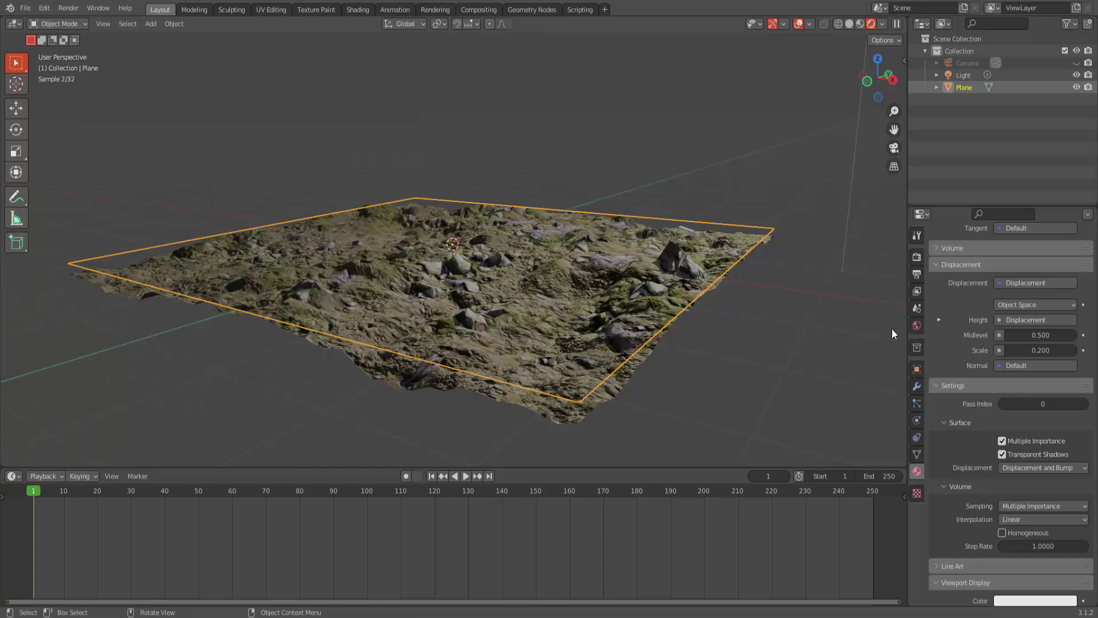
- Plug an Environment Texture into the World Color socket in World Properties
left_click(916, 325)
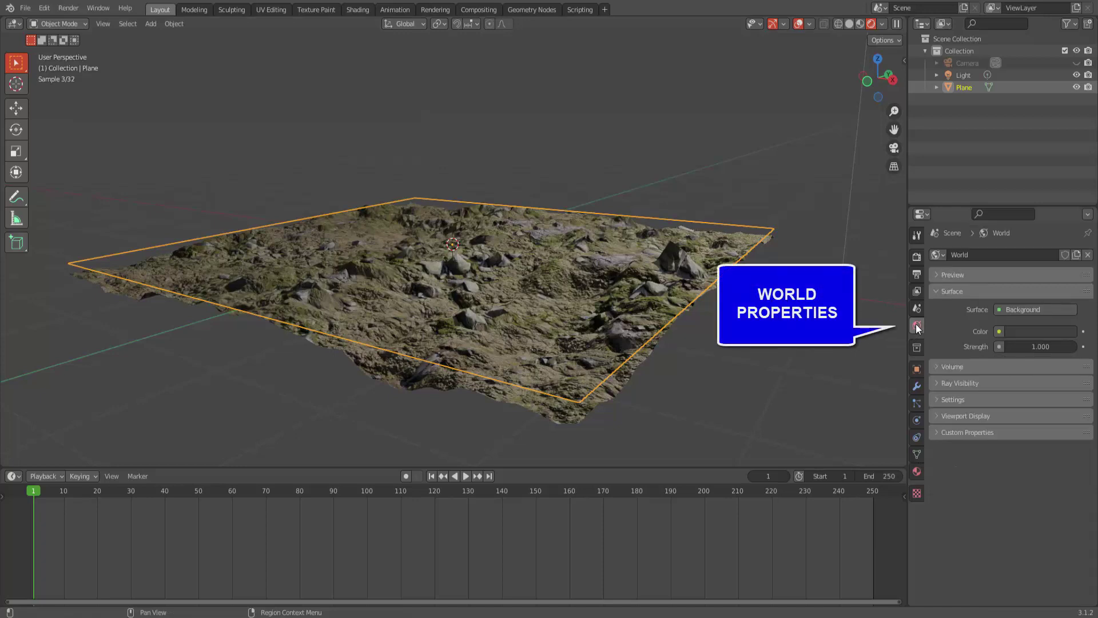
left_click(999, 332)
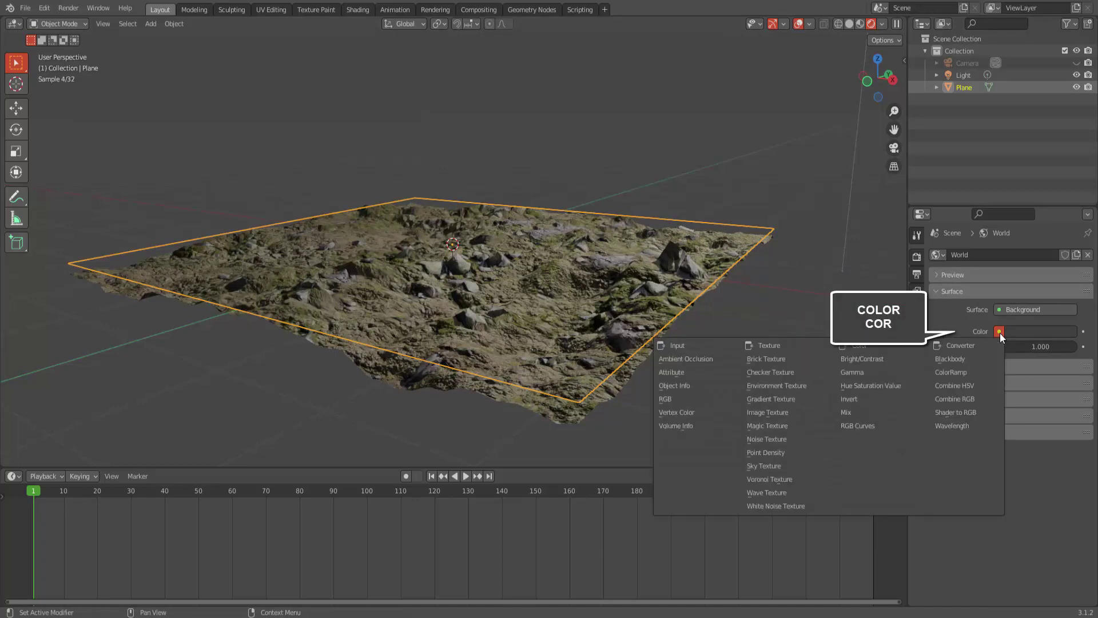
left_click(781, 387)
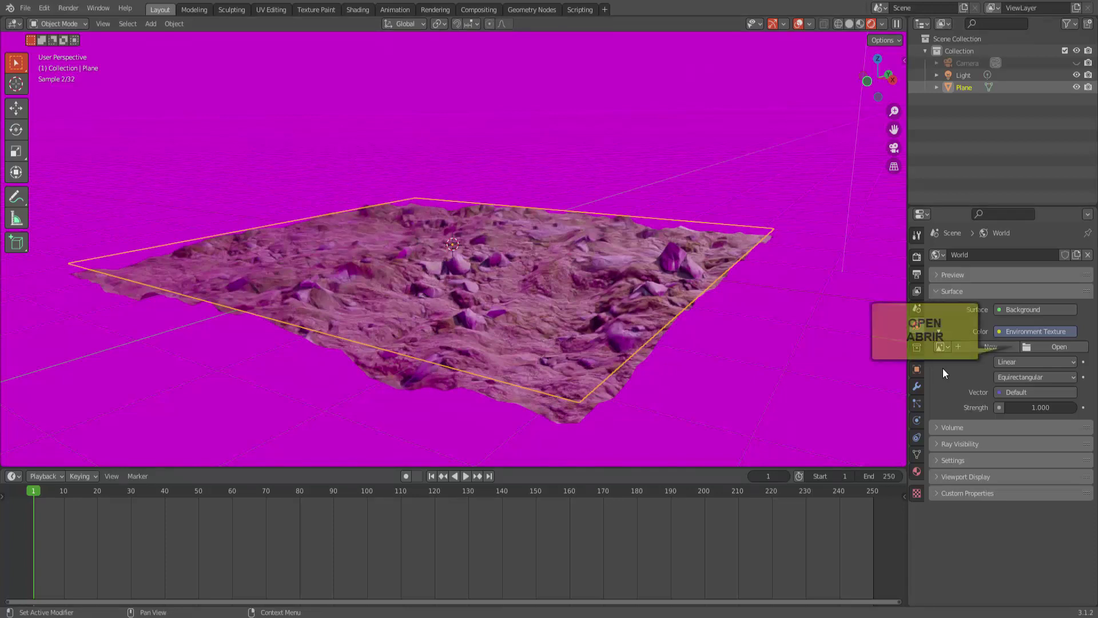
- Load lush_dirt_path_4k.hdr from the Imagens - HDRI folder into the world Environment Texture
left_click(1052, 346)
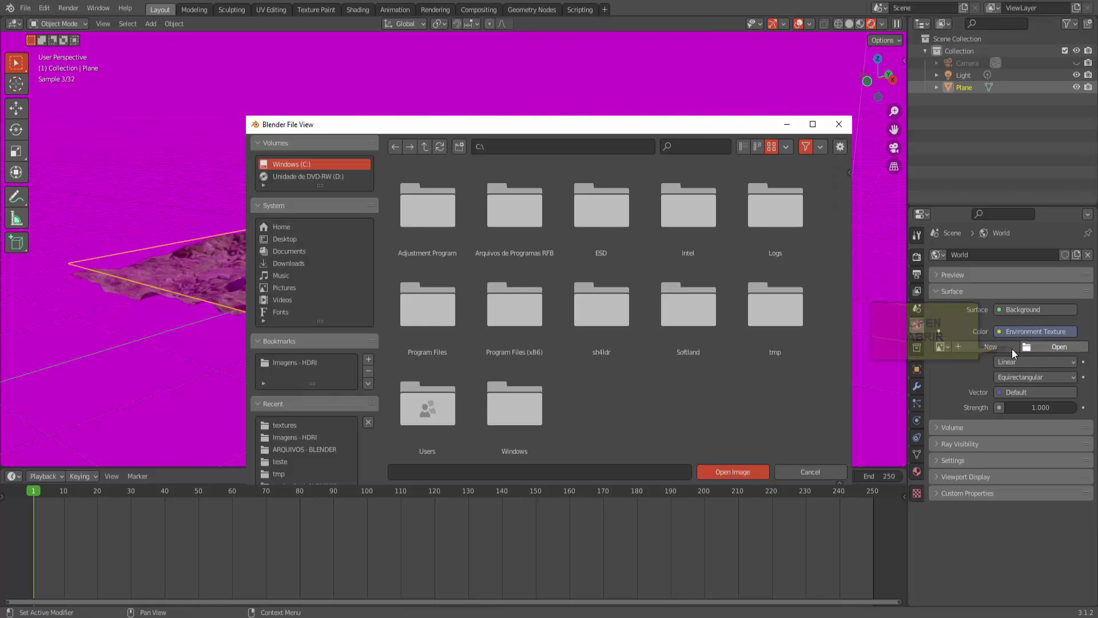
left_click(280, 362)
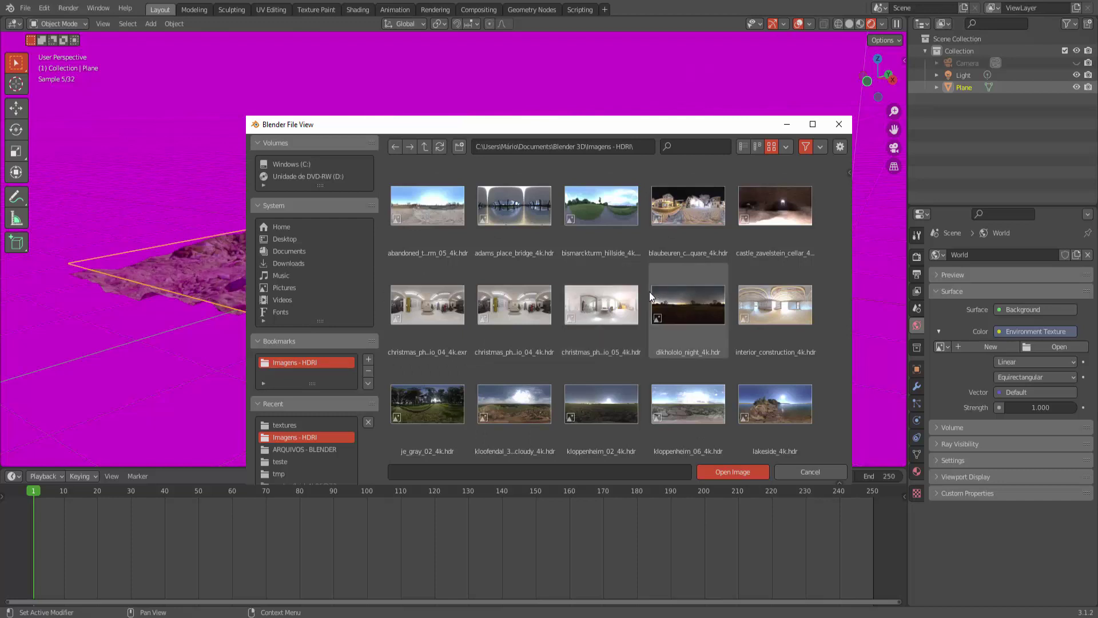
scroll(650, 292, "down", 3)
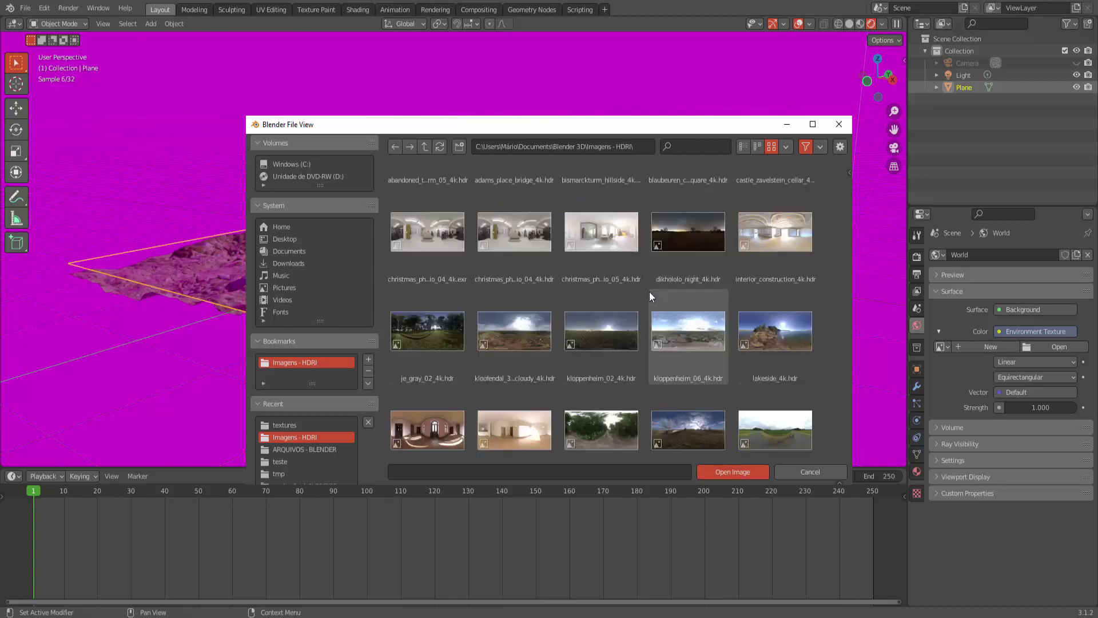
scroll(650, 291, "down", 1)
scroll(650, 292, "down", 2)
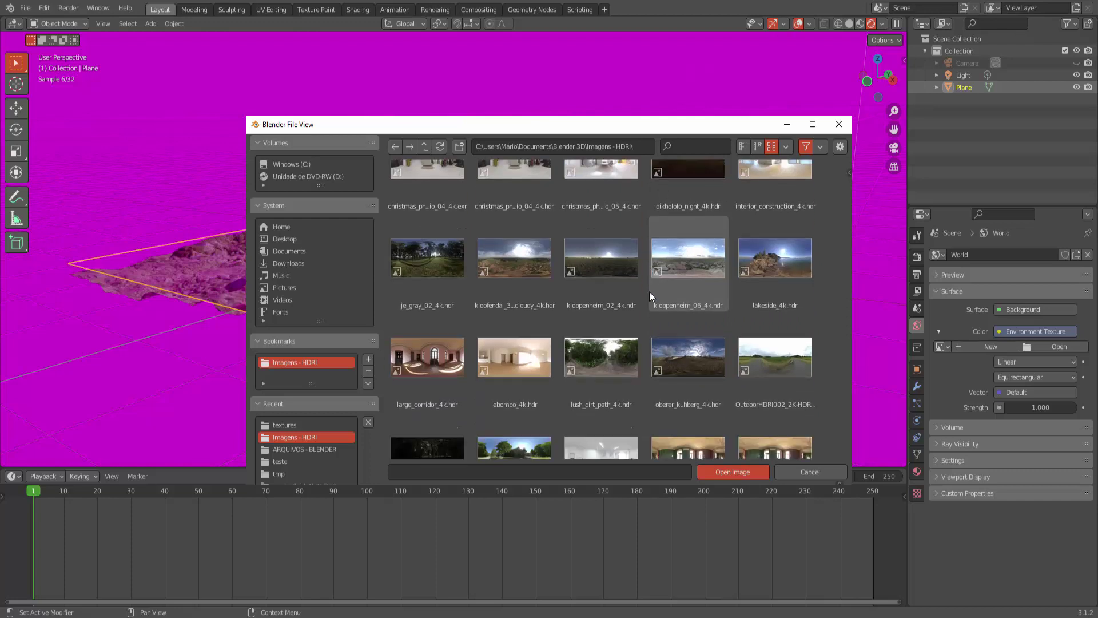
left_click(604, 363)
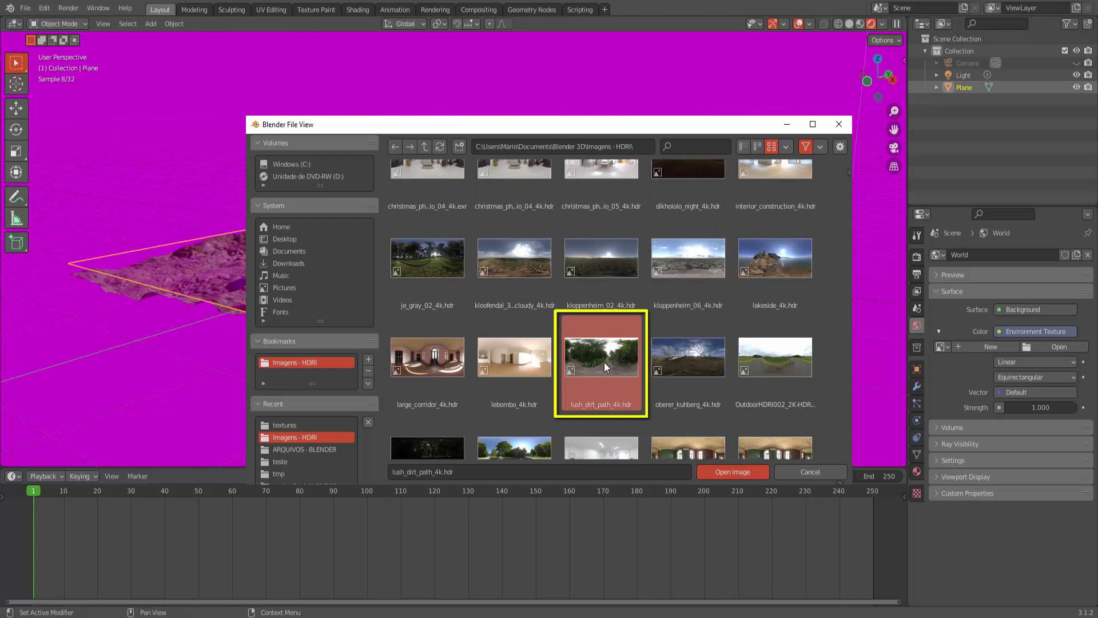
left_click(740, 473)
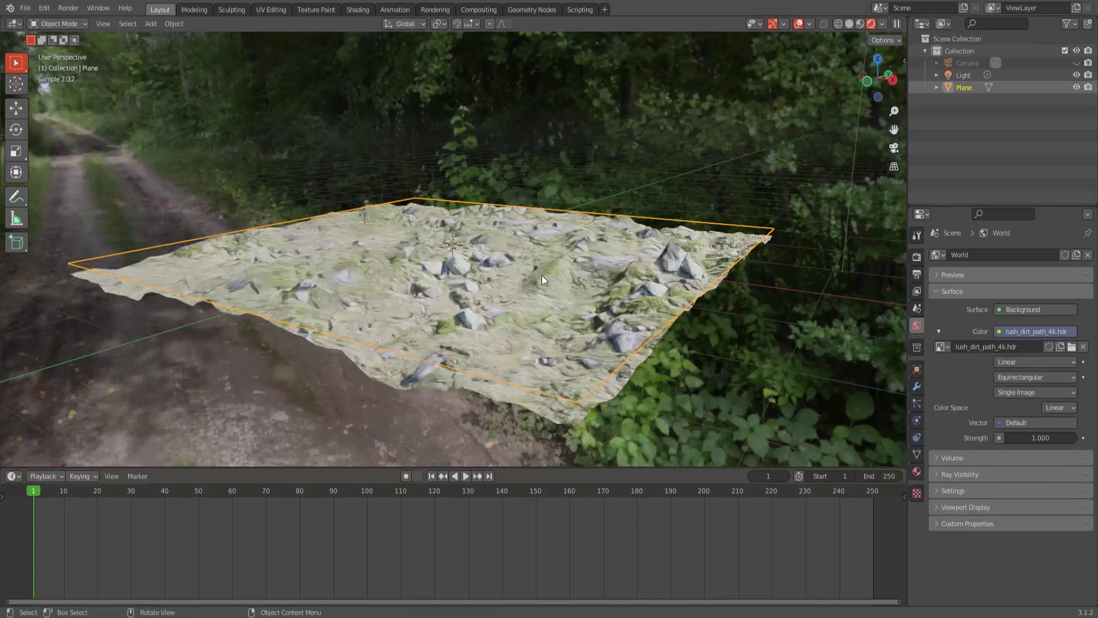
- Hide the Light object in the Outliner so only the HDRI lights the terrain
left_click(1077, 75)
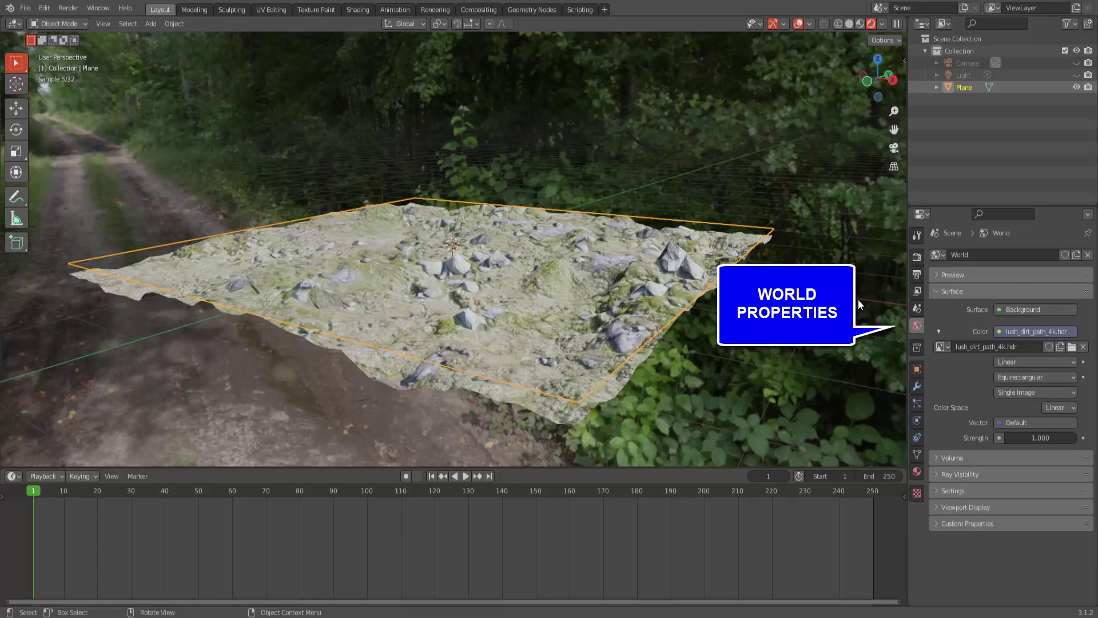
- Turn off Camera ray visibility for the world, then zoom in on the terrain
left_click(938, 476)
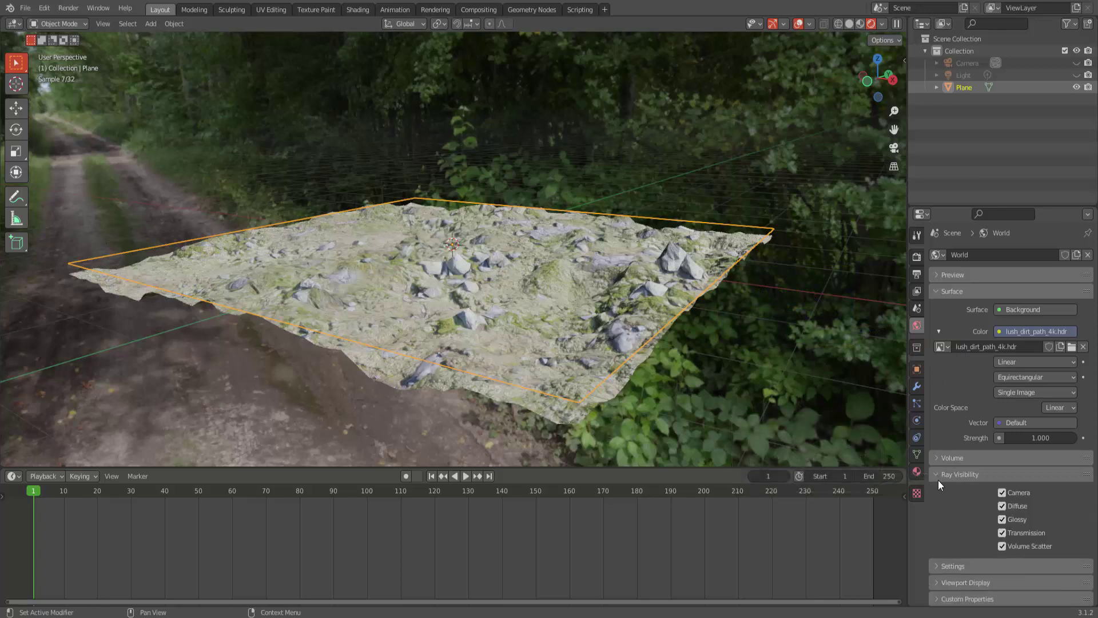
left_click(1002, 493)
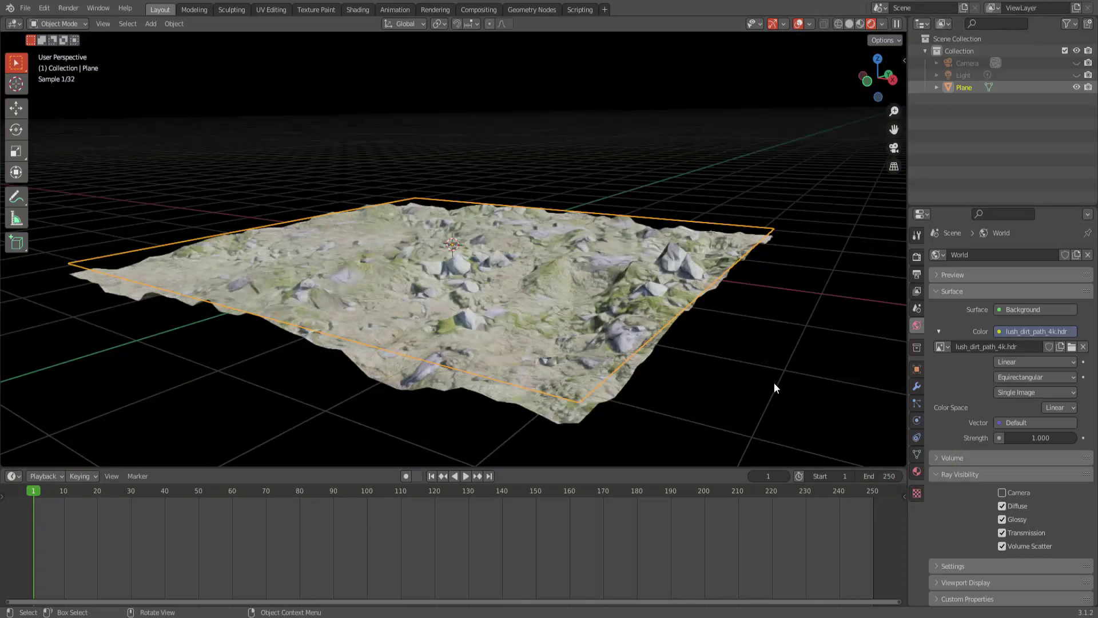
scroll(774, 382, "up", 5)
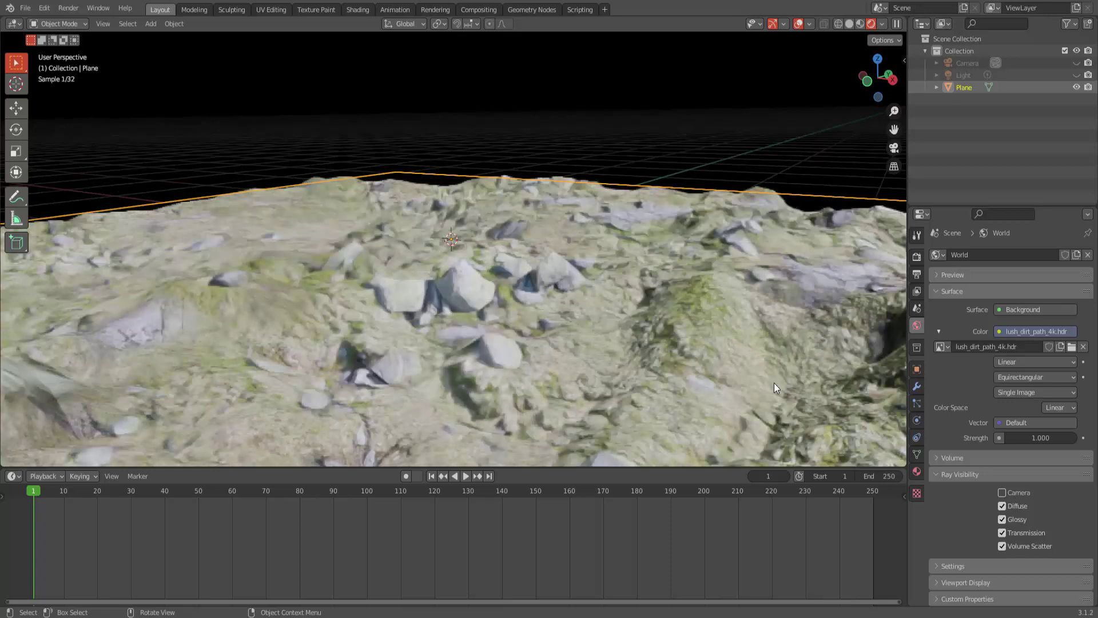